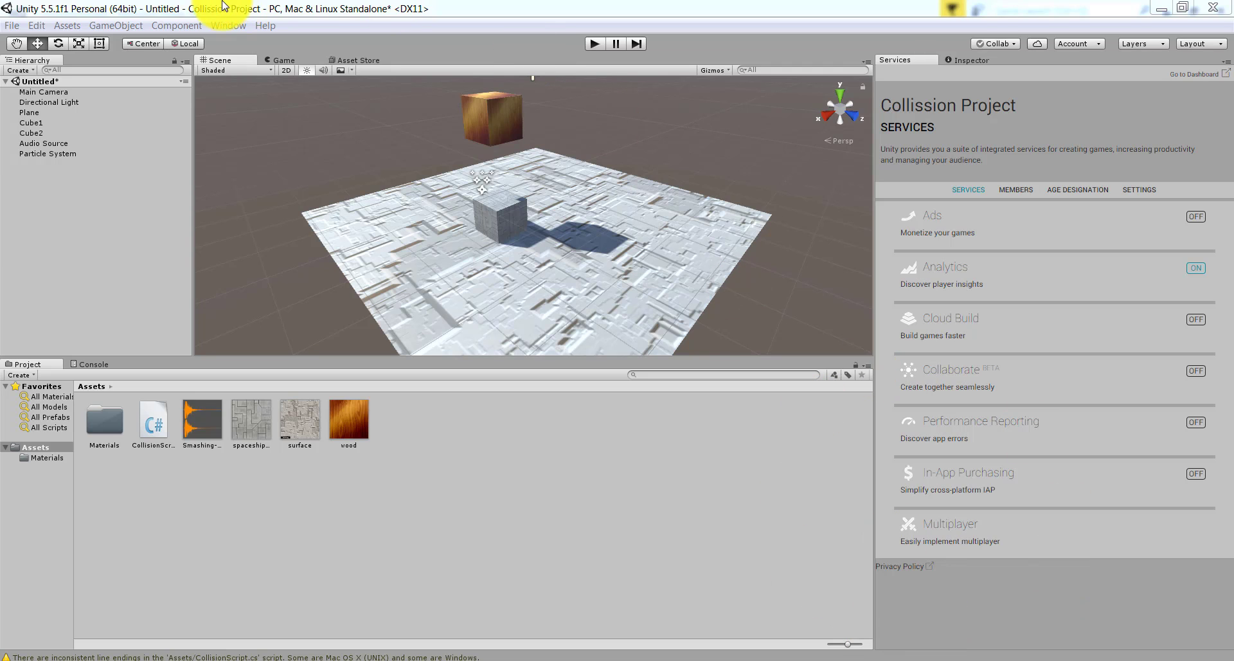
{"action": "left_click", "coordinate": [126, 25]}
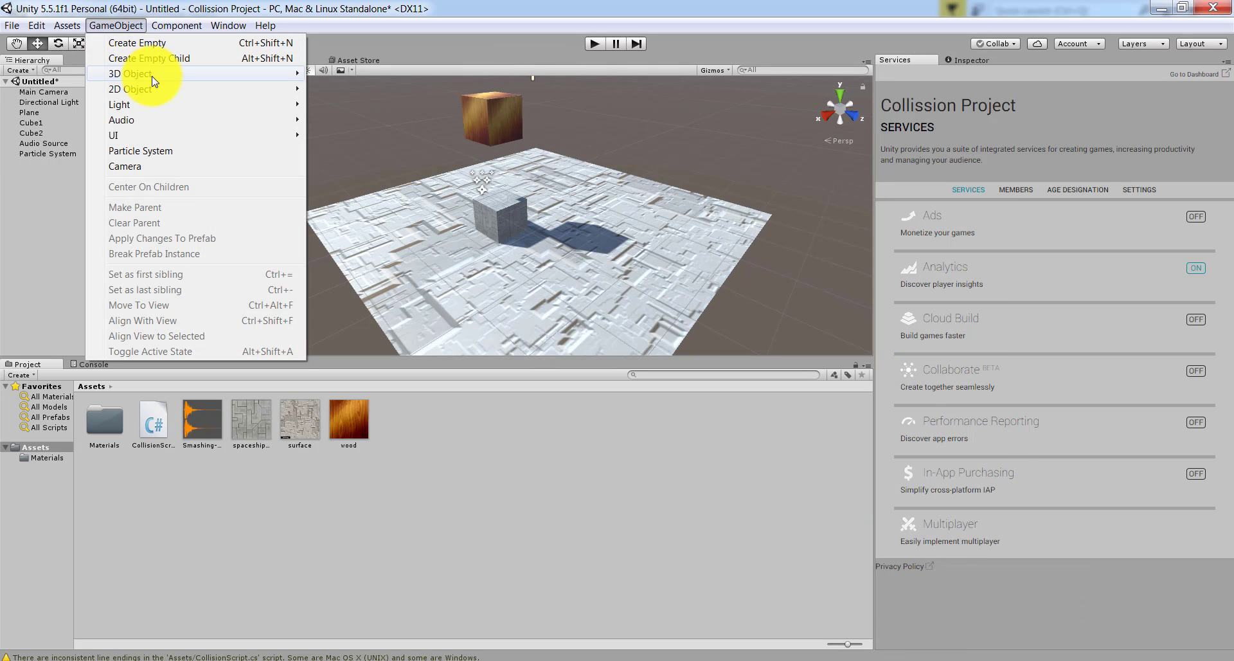
{"action": "mouse_move", "coordinate": [151, 74]}
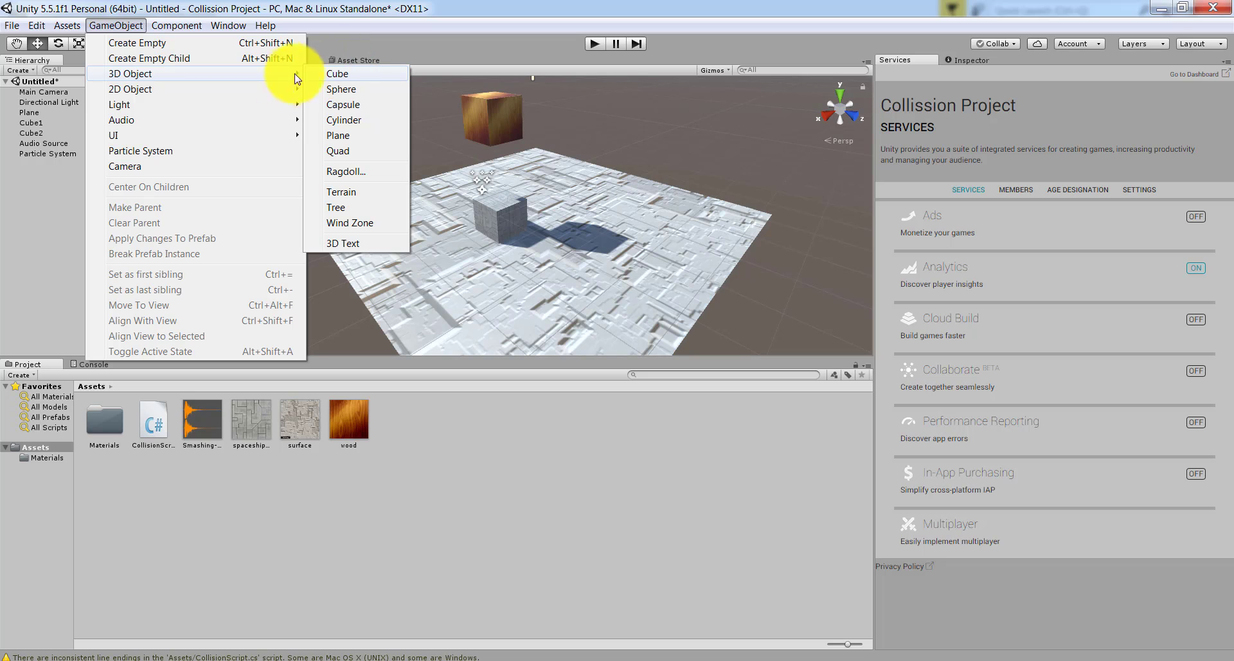
{"action": "mouse_move", "coordinate": [251, 124]}
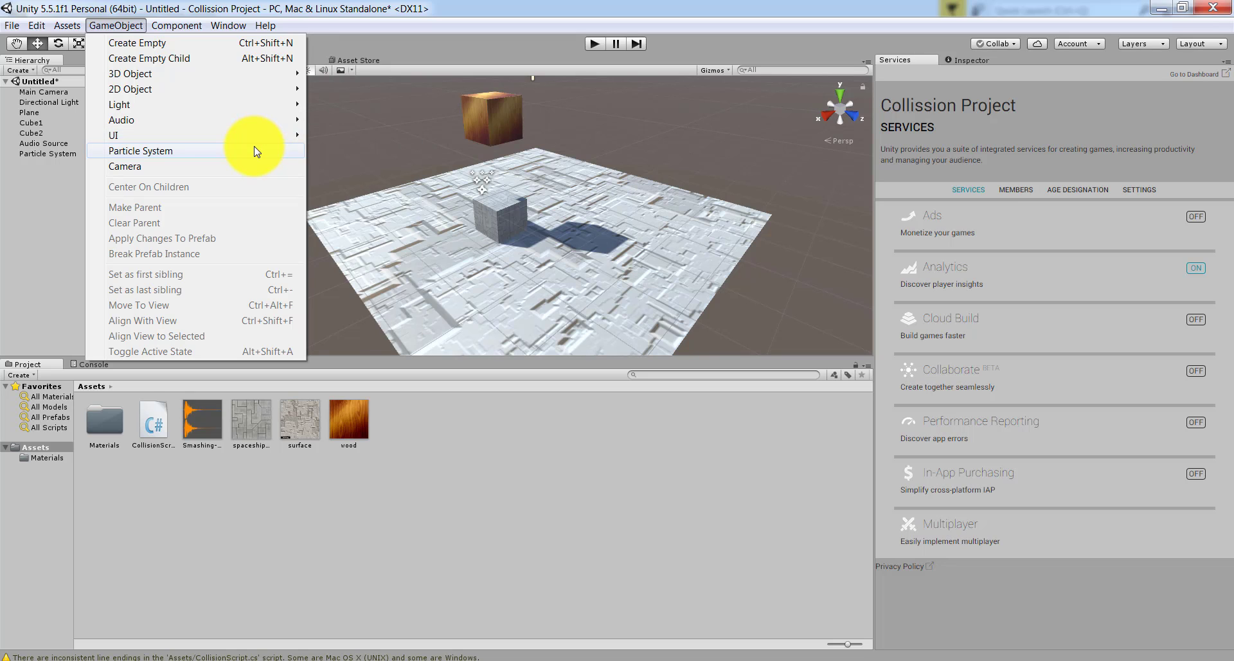
{"action": "left_click", "coordinate": [35, 188]}
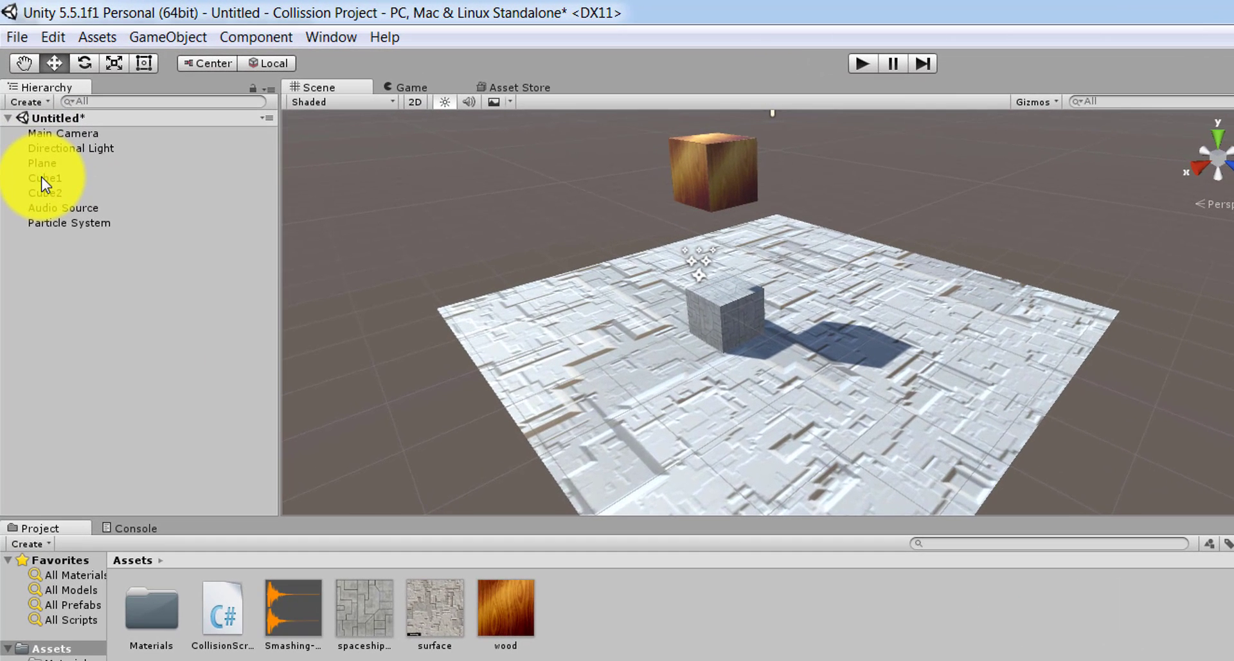
Look at Cube1 and Cube2 in the scene, and at the imported Smashing sound file among the assets
{"action": "left_click", "coordinate": [28, 123]}
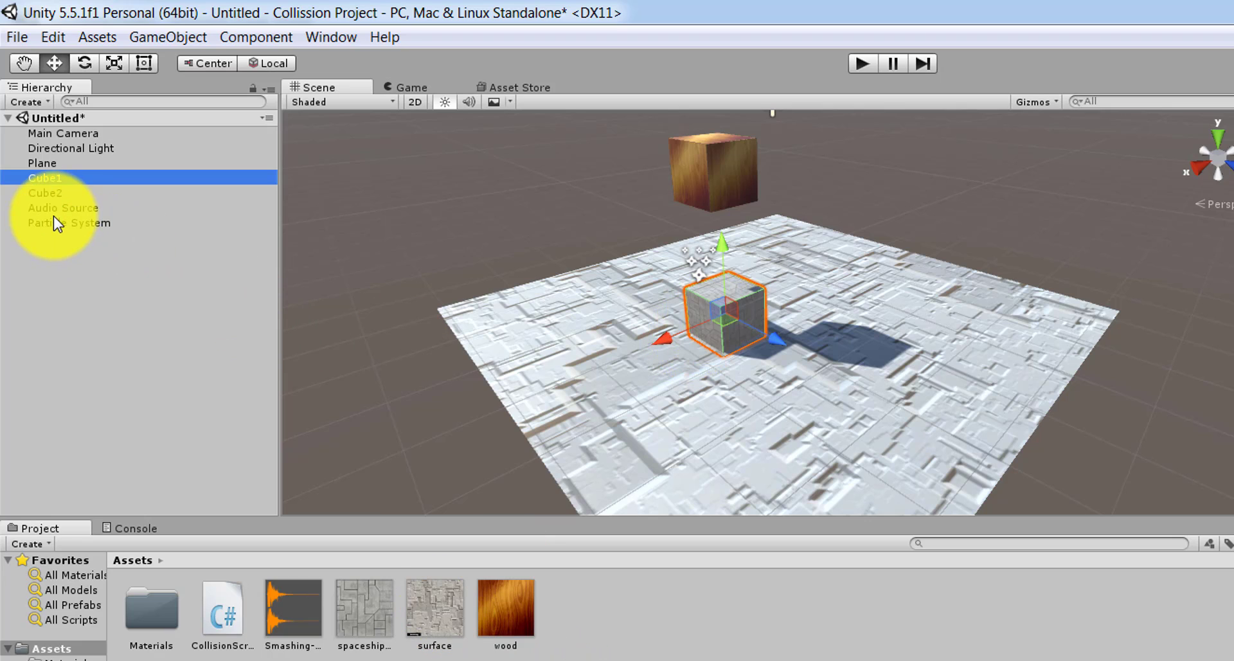
{"action": "left_click", "coordinate": [48, 193]}
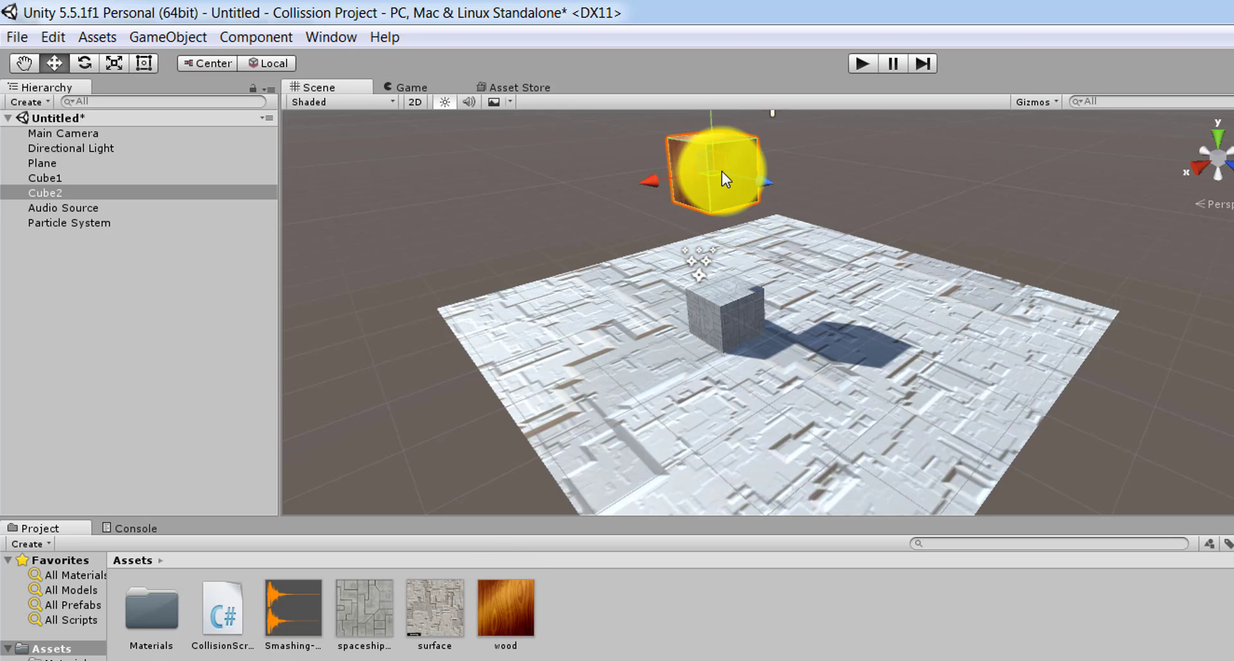
{"action": "left_click", "coordinate": [368, 612]}
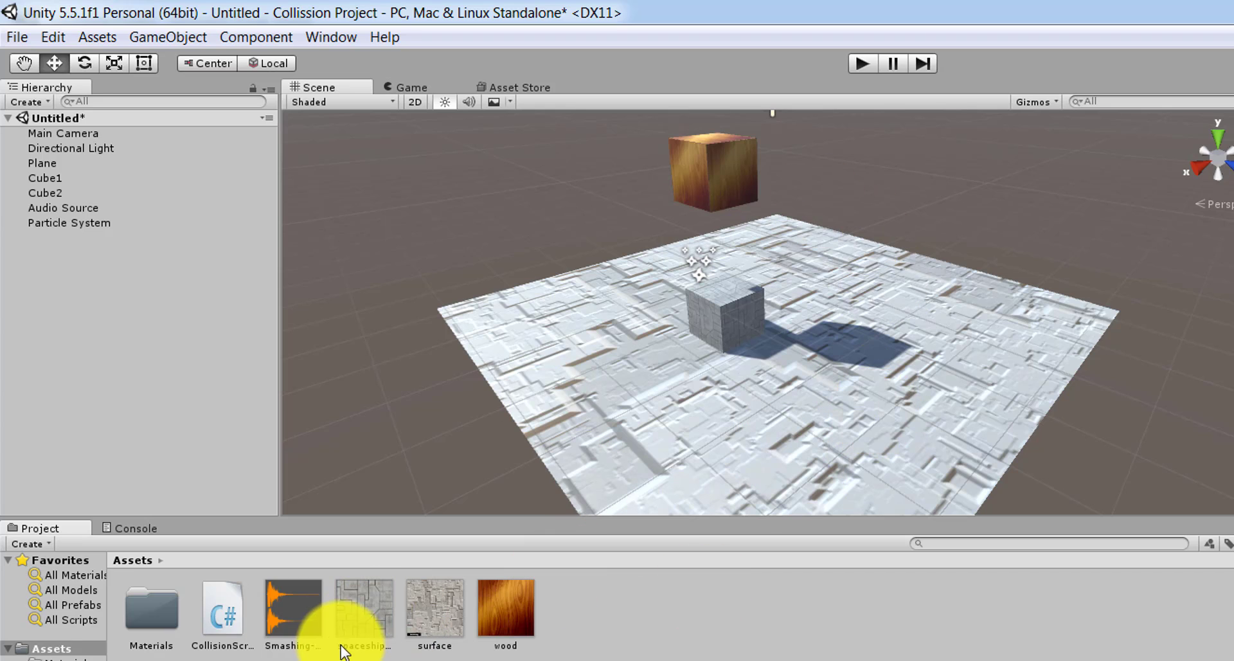
{"action": "left_click", "coordinate": [312, 632]}
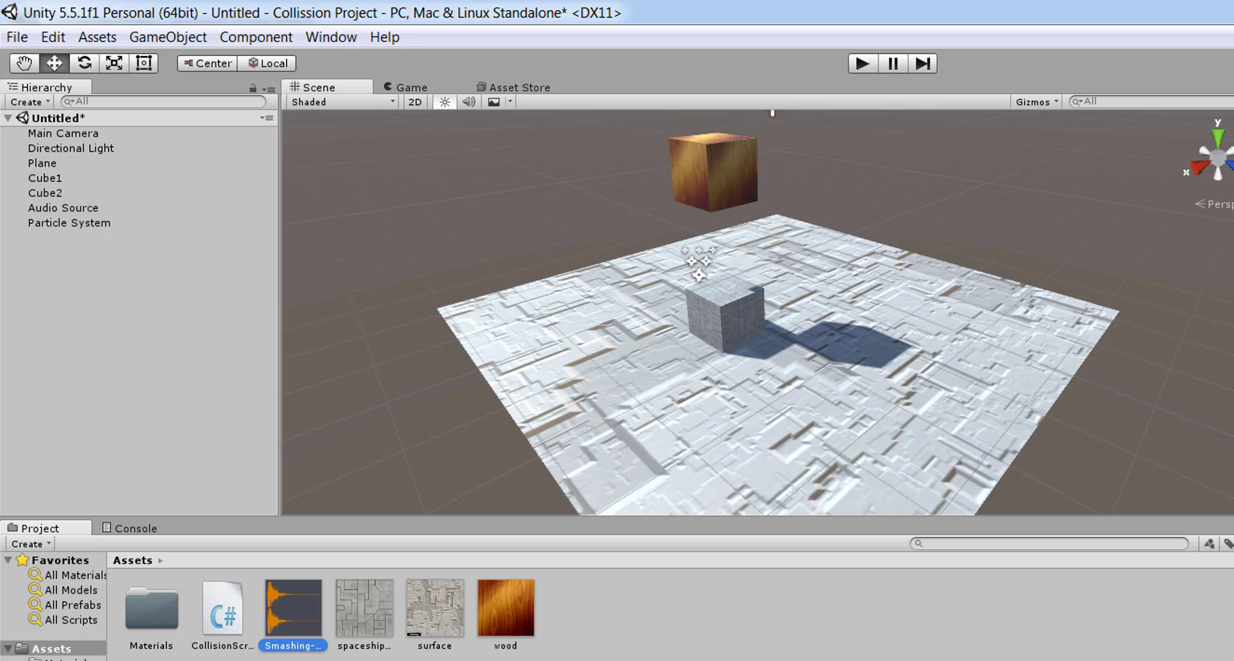
Switch to Notepad to view the soundbible.com crash-sounds address, and minimize it to return to Unity
{"action": "key", "text": "alt+Tab"}
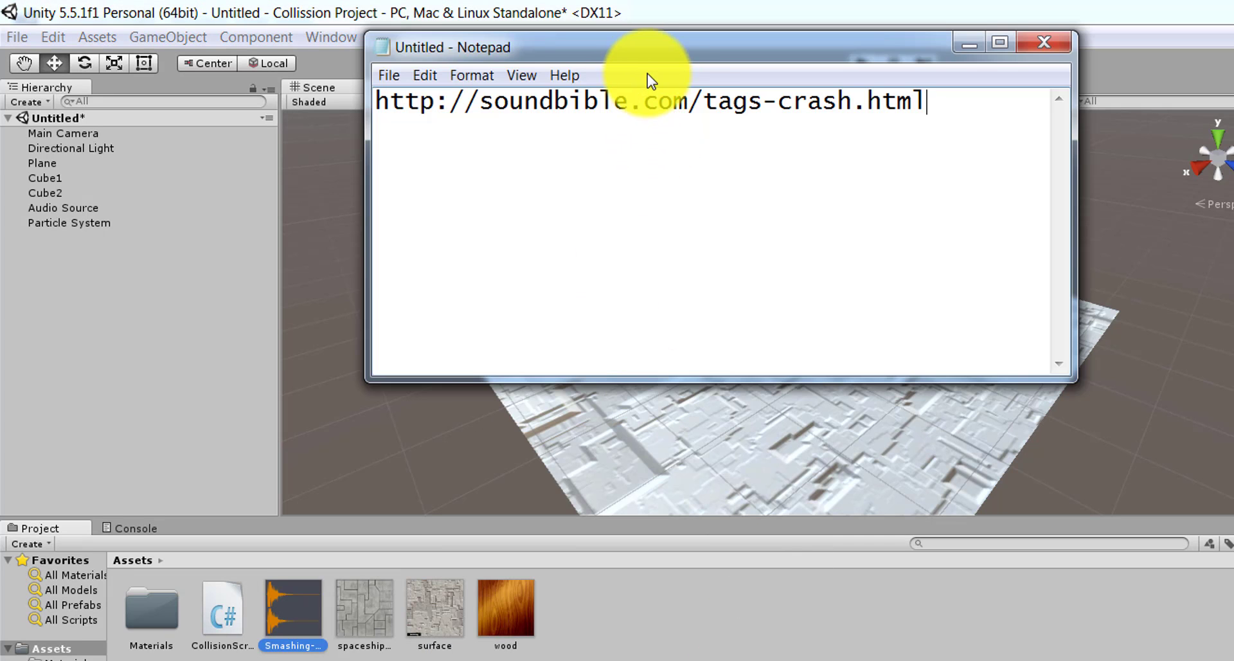
{"action": "left_click_drag", "start_coordinate": [646, 59], "coordinate": [645, 315]}
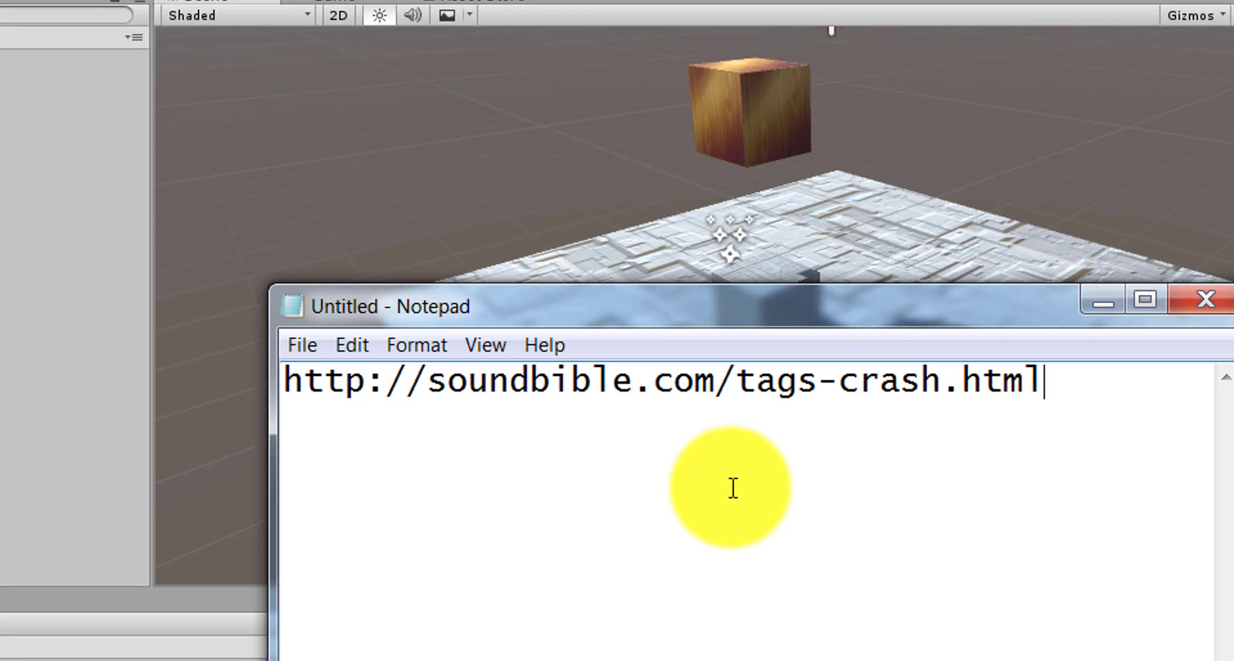
{"action": "left_click", "coordinate": [1112, 300]}
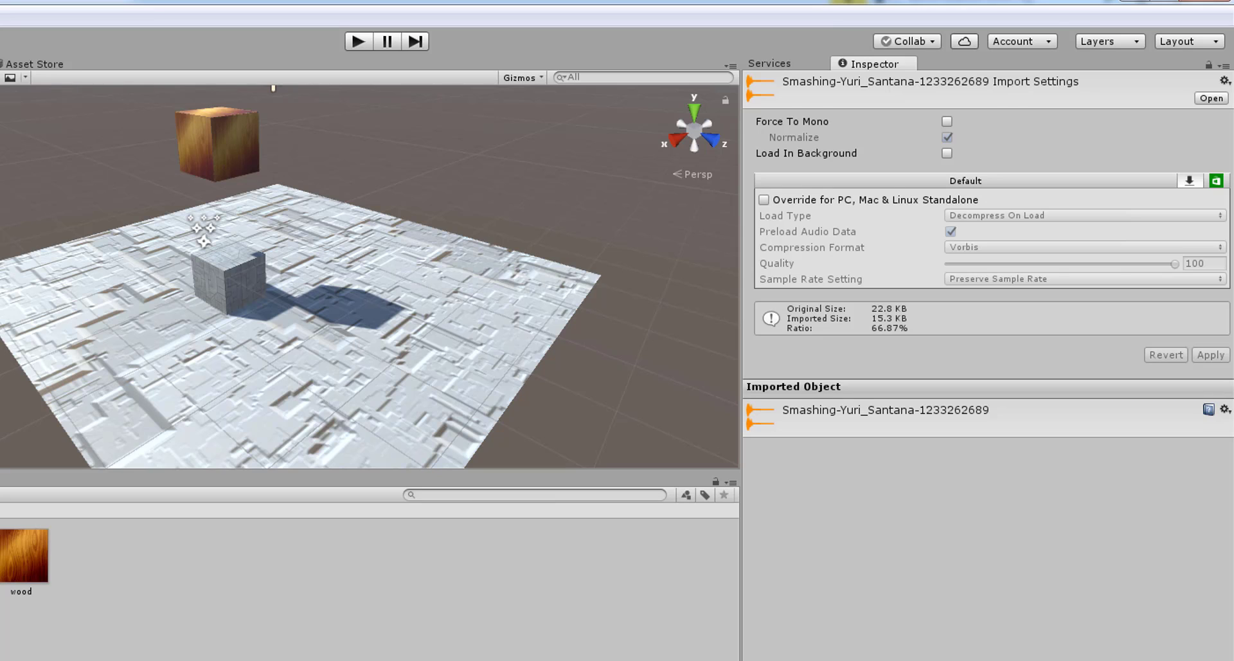
Examine Cube2's components and the Audio Source's settings, including the clips available for its AudioClip
{"action": "left_click", "coordinate": [217, 144]}
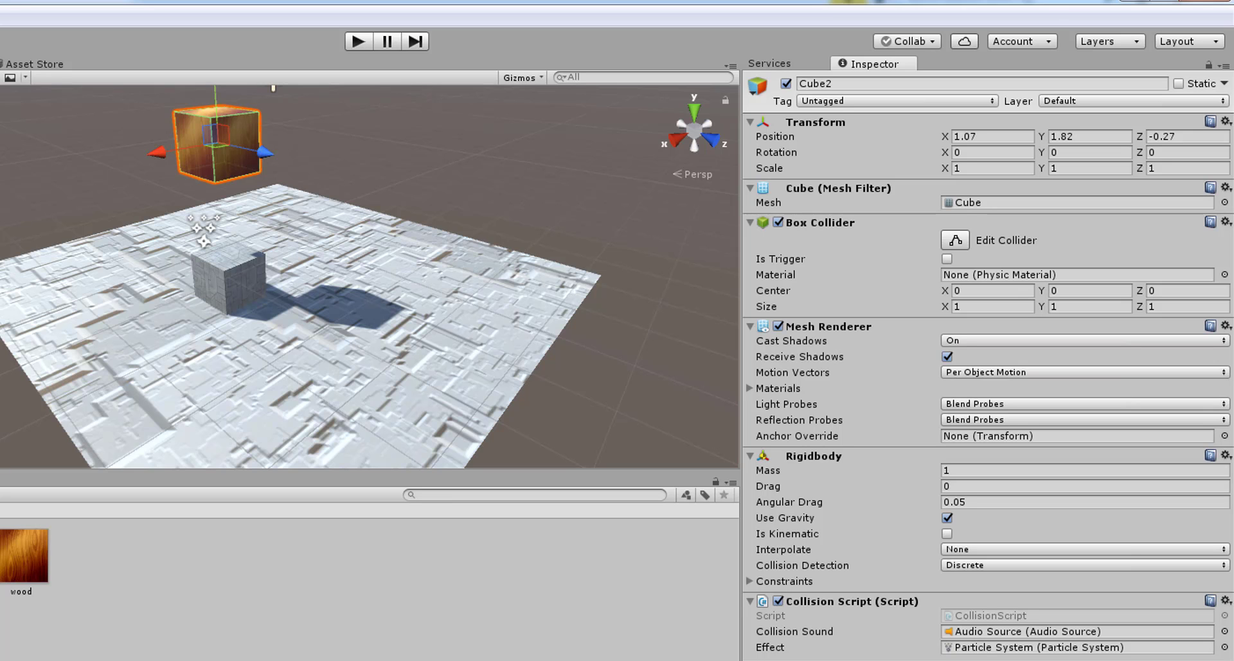
{"action": "left_click", "coordinate": [275, 280]}
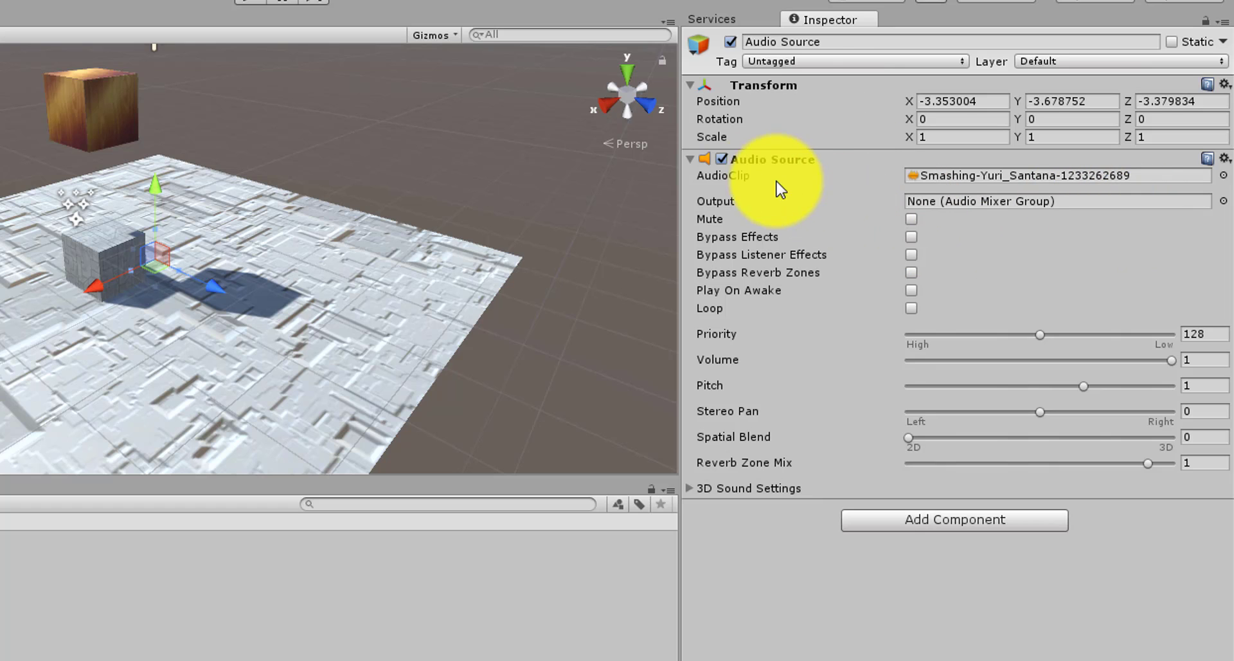
{"action": "left_click", "coordinate": [1224, 176]}
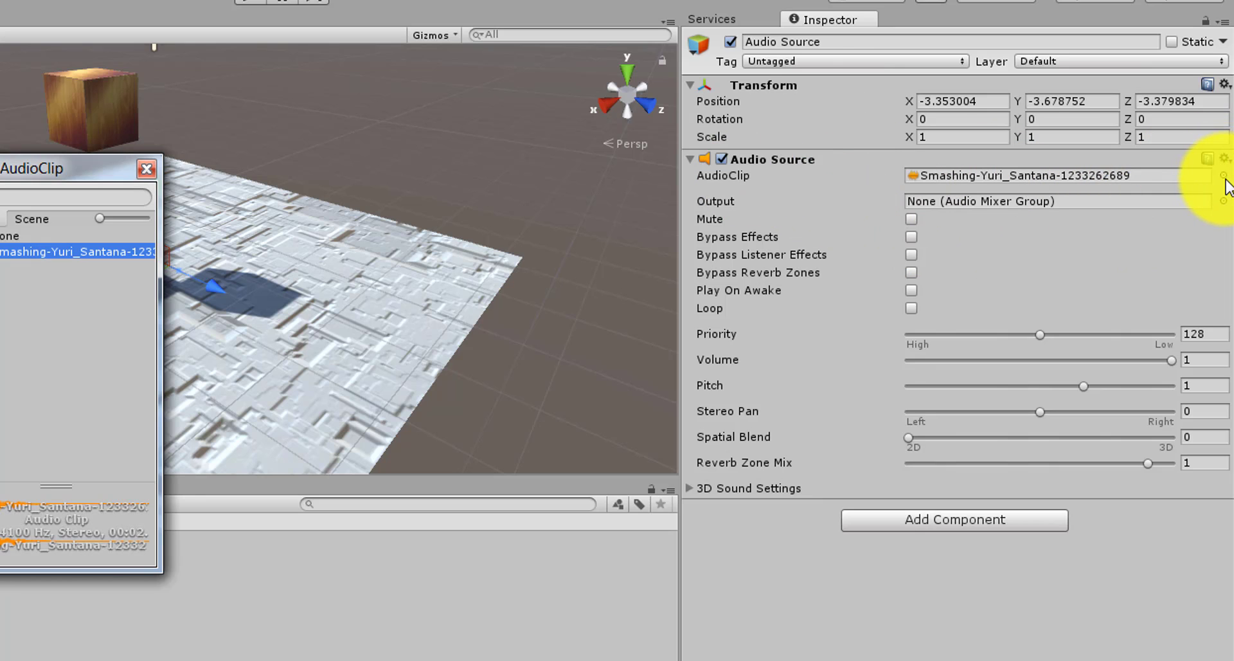
{"action": "left_click", "coordinate": [183, 185]}
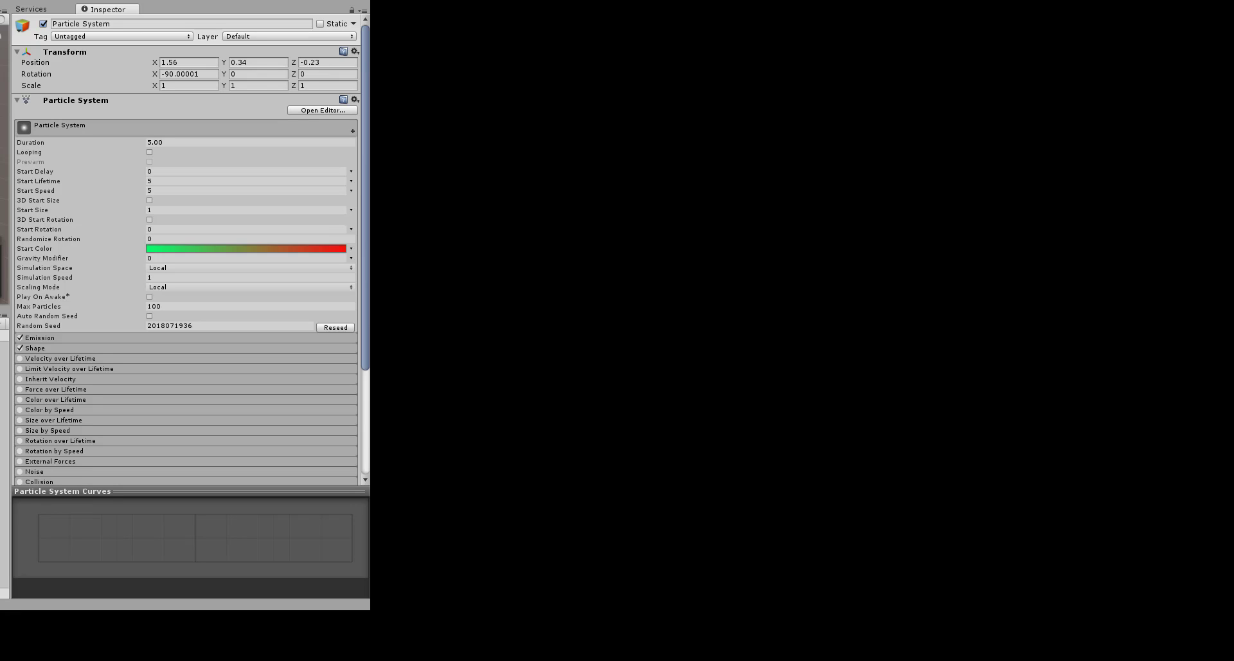
{"action": "key", "text": "Delete"}
{"action": "key", "text": "ctrl+z"}
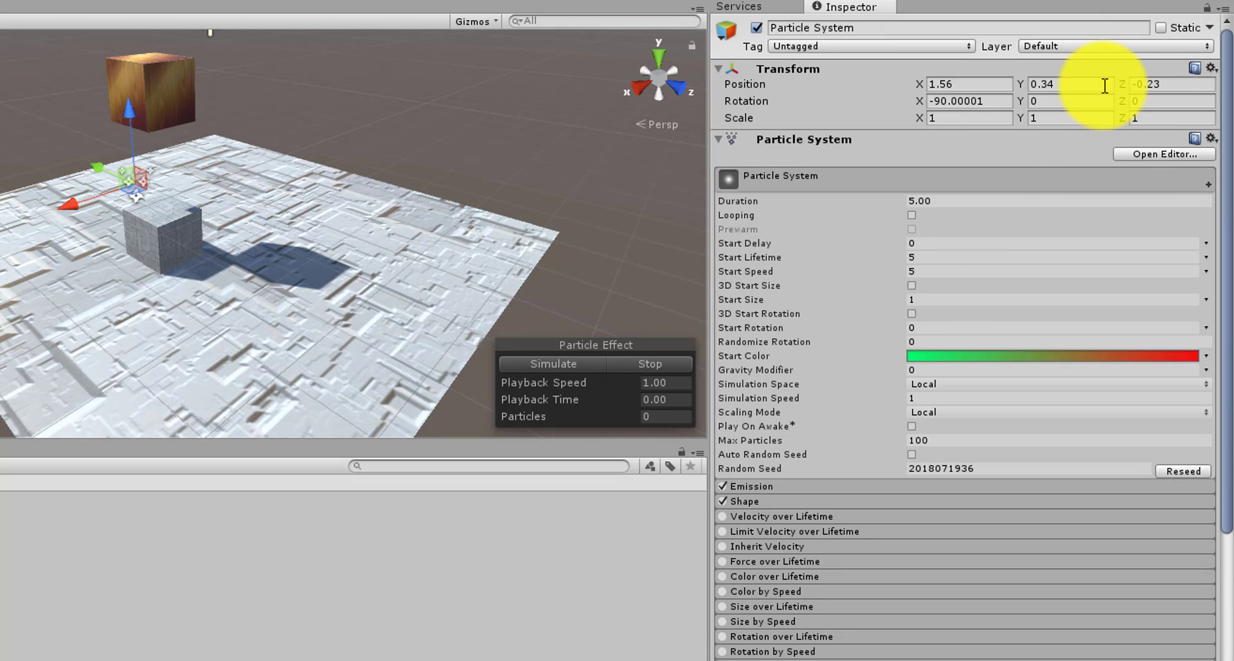
Review the Particle System's start size and the available start color modes
{"action": "left_click", "coordinate": [1137, 295]}
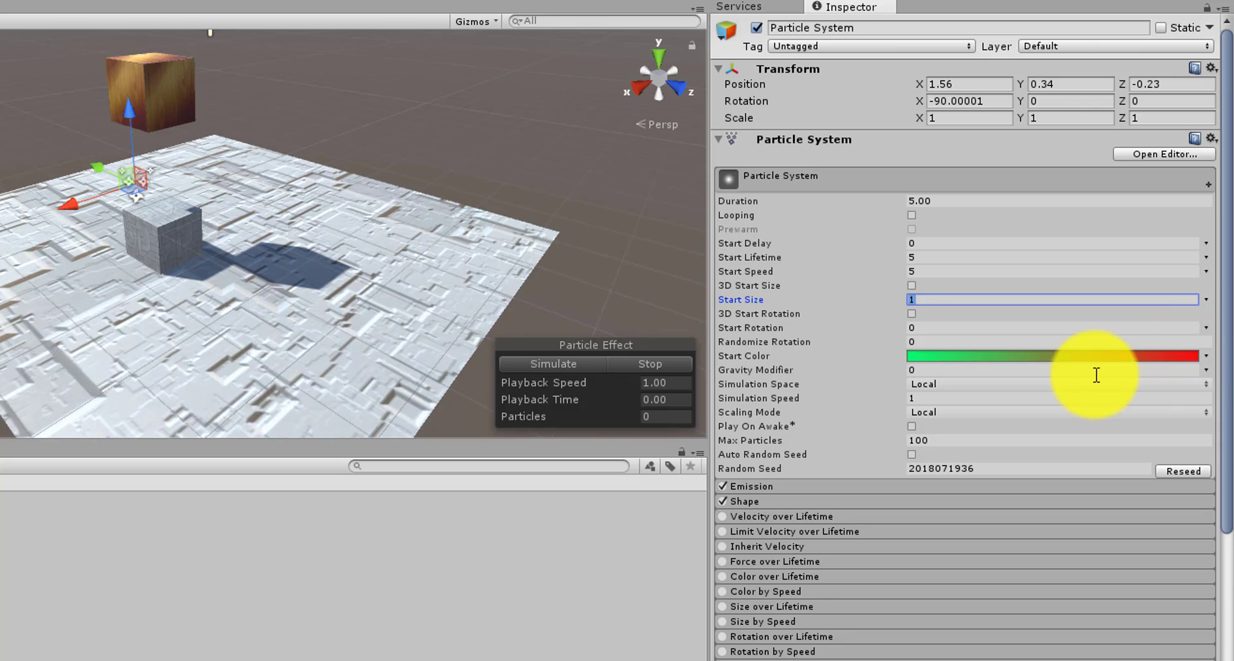
{"action": "left_click", "coordinate": [1207, 357]}
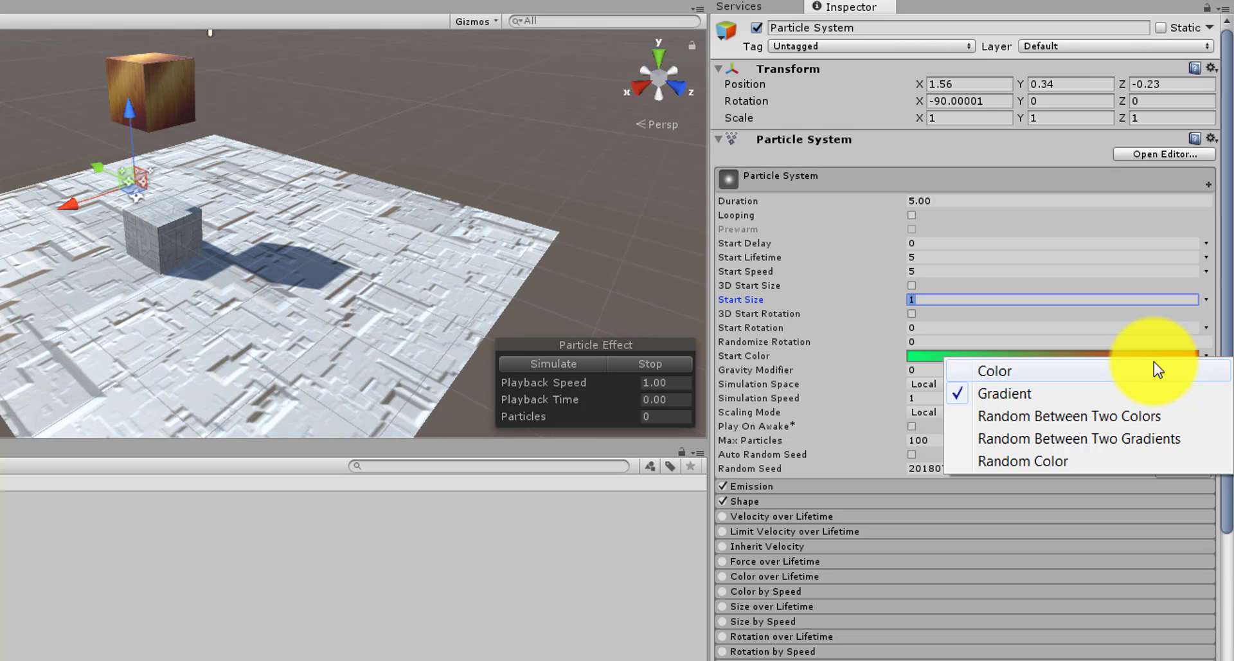
Set the first color of the Particle System's start color gradient to blue, hex 1704FB
{"action": "left_click", "coordinate": [920, 356]}
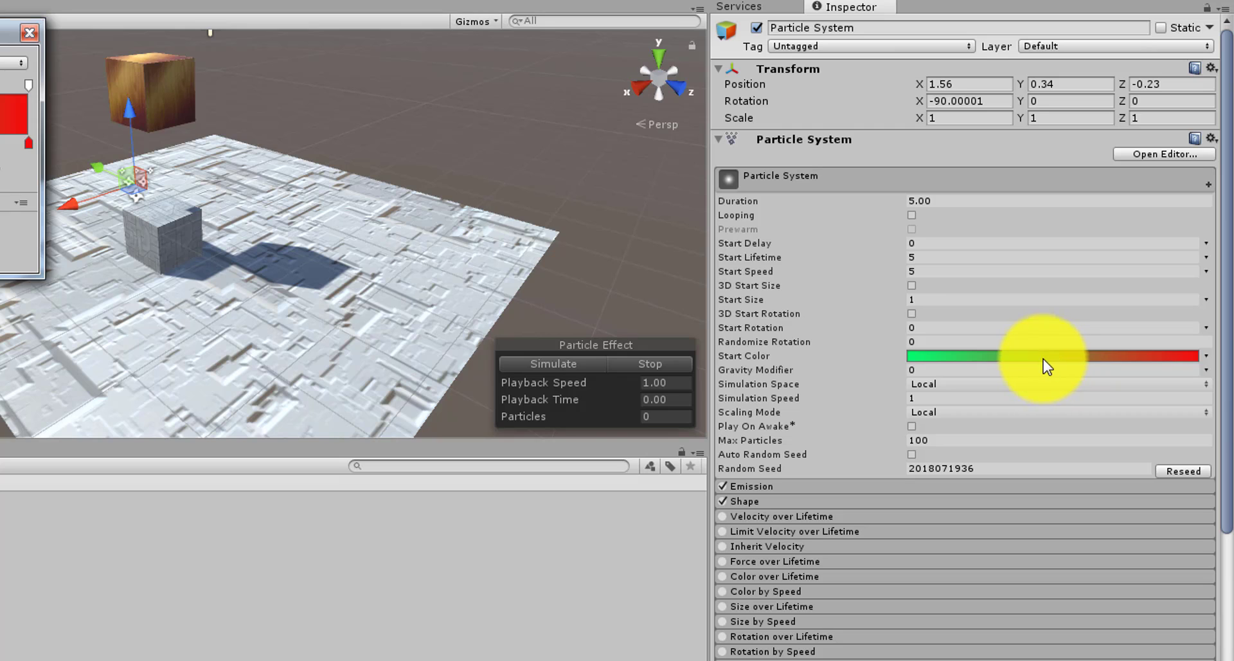
{"action": "left_click_drag", "start_coordinate": [10, 31], "coordinate": [461, 160]}
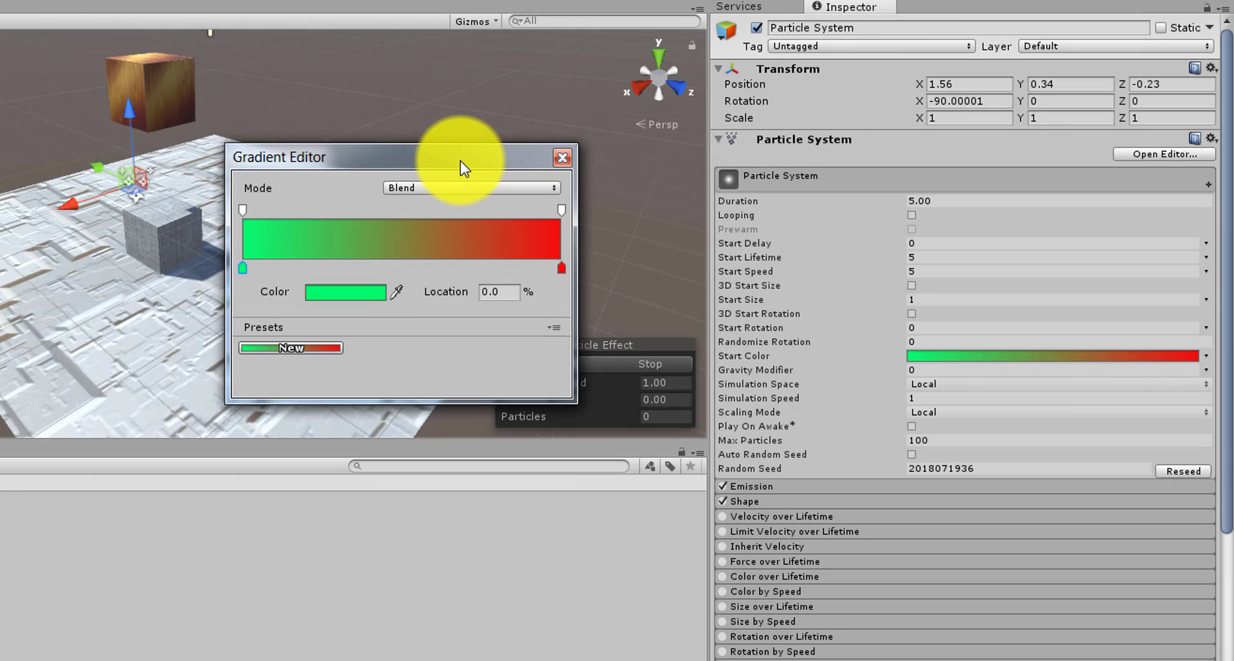
{"action": "left_click", "coordinate": [242, 271]}
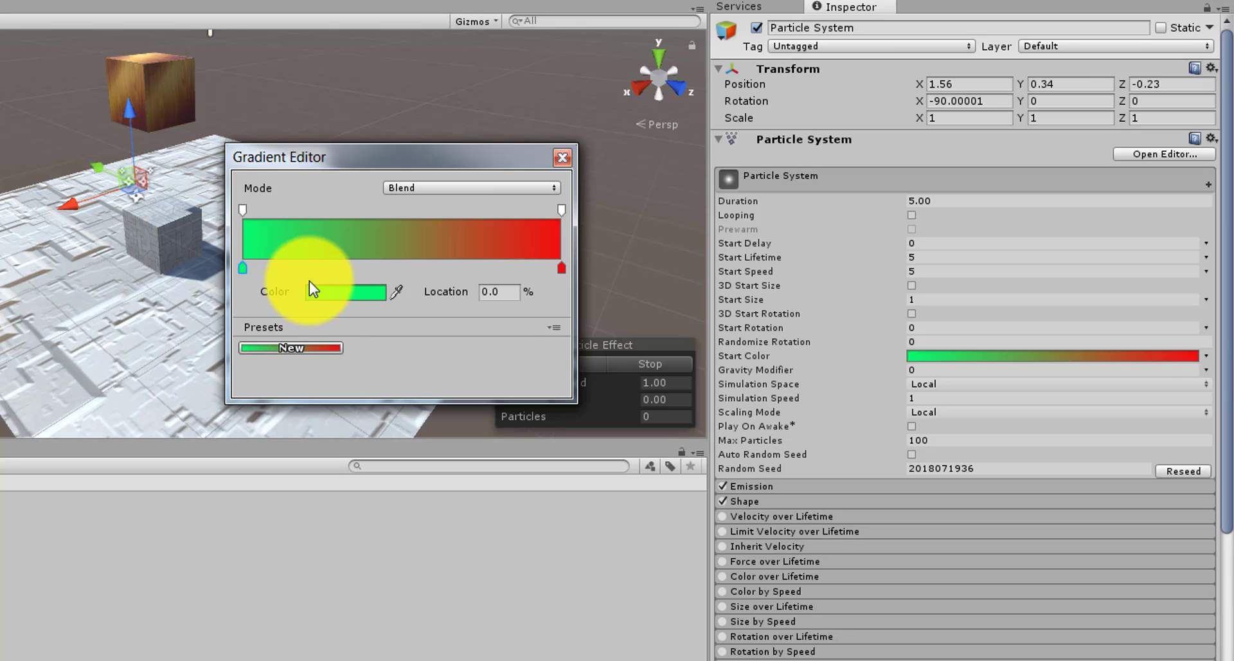
{"action": "left_click", "coordinate": [334, 287]}
{"action": "left_click", "coordinate": [287, 230]}
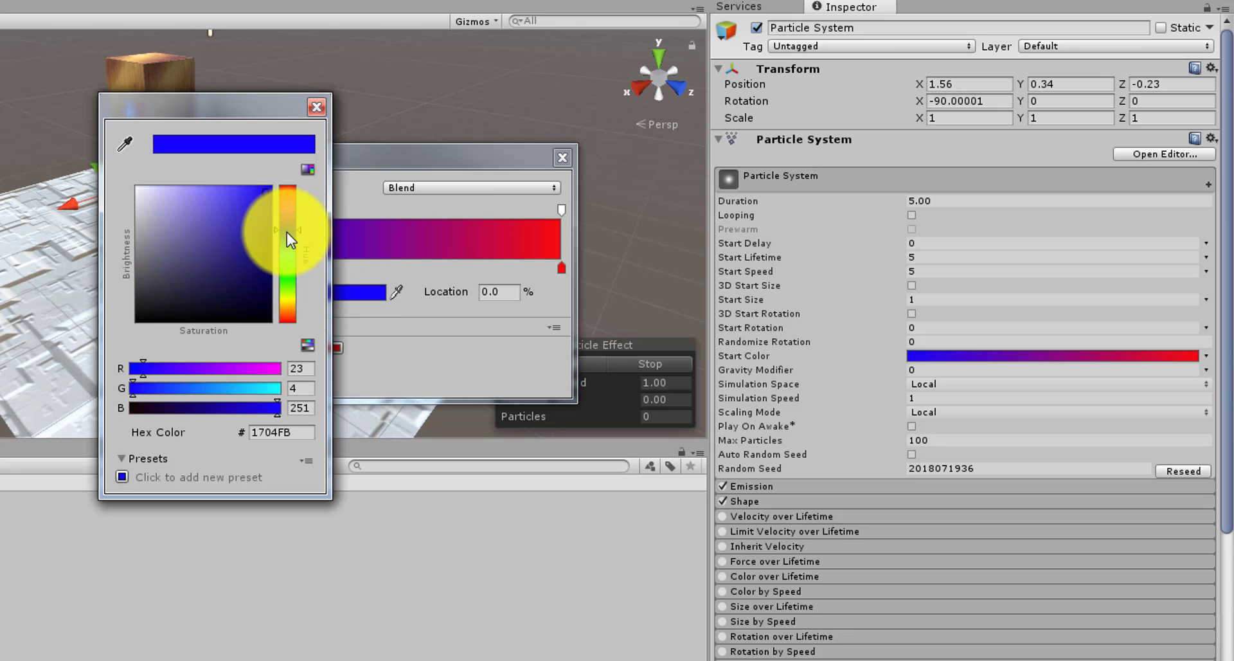
{"action": "left_click", "coordinate": [315, 107]}
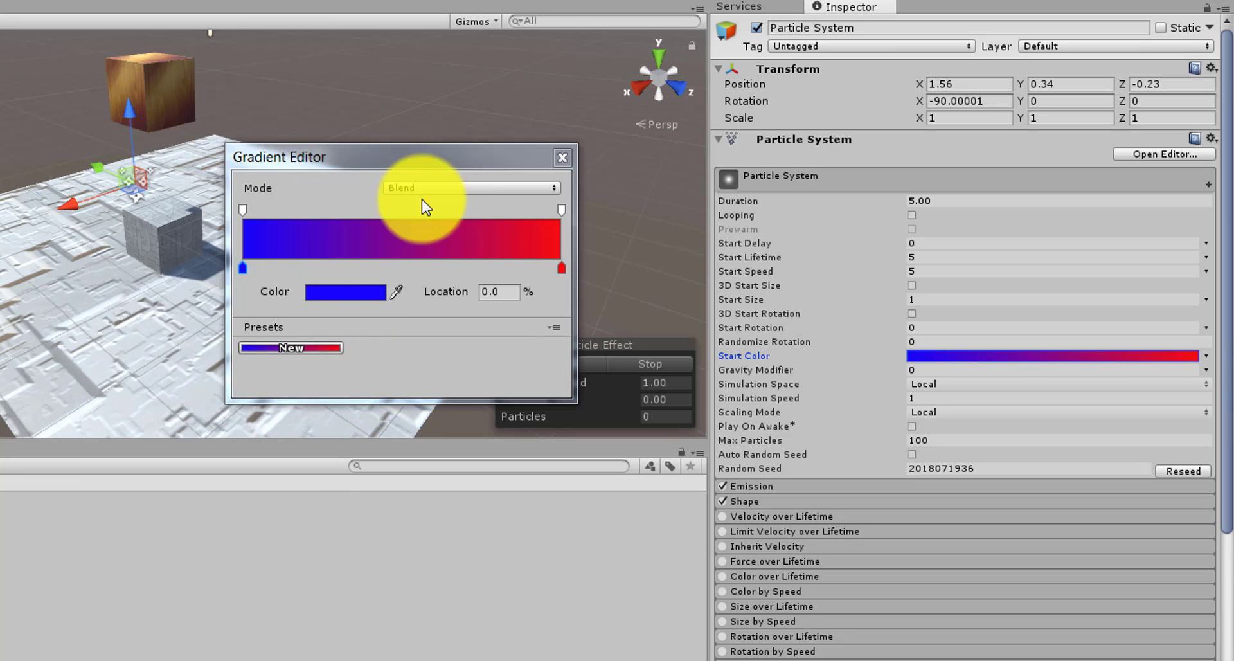
Set the end color of the start color gradient to a brighter, fully saturated red
{"action": "left_click", "coordinate": [561, 267]}
{"action": "left_click", "coordinate": [361, 292]}
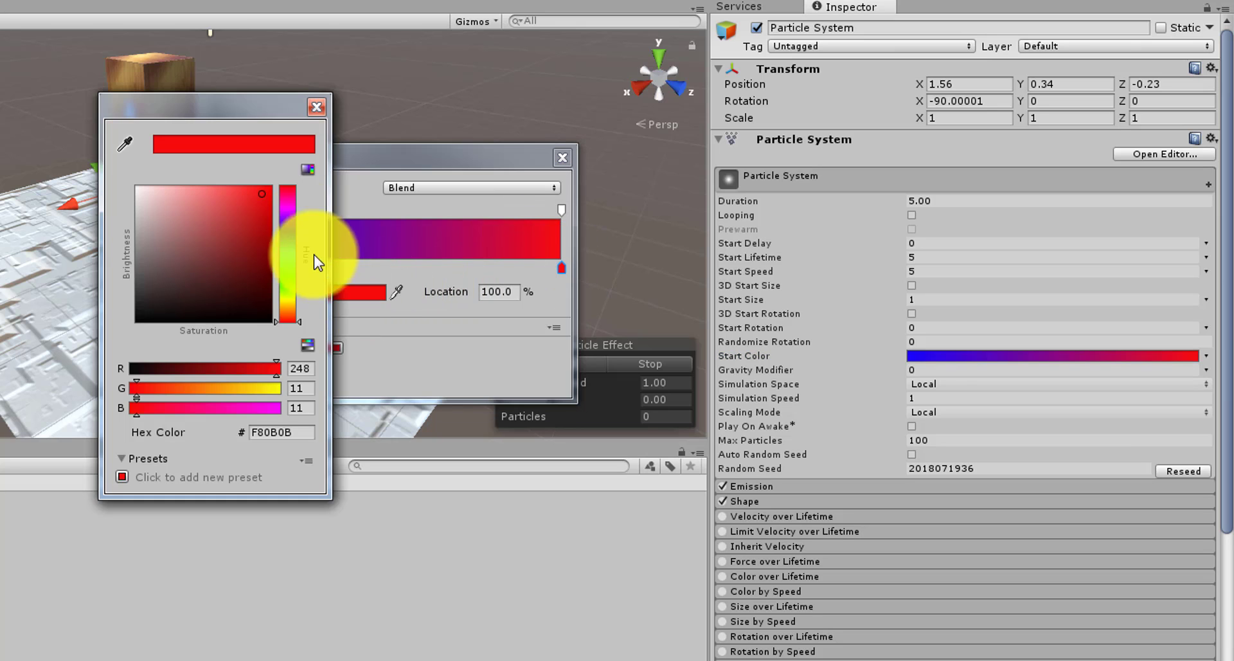
{"action": "left_click_drag", "start_coordinate": [257, 192], "coordinate": [366, 200]}
{"action": "left_click", "coordinate": [315, 106]}
Adjust the gradient stops to blue at 0%, red at 100% and the first alpha stop at 1.2%, and close the gradient editor
{"action": "mouse_move", "coordinate": [242, 268]}
{"action": "left_mouse_down"}
{"action": "mouse_move", "coordinate": [414, 267]}
{"action": "mouse_move", "coordinate": [259, 266]}
{"action": "left_mouse_up"}
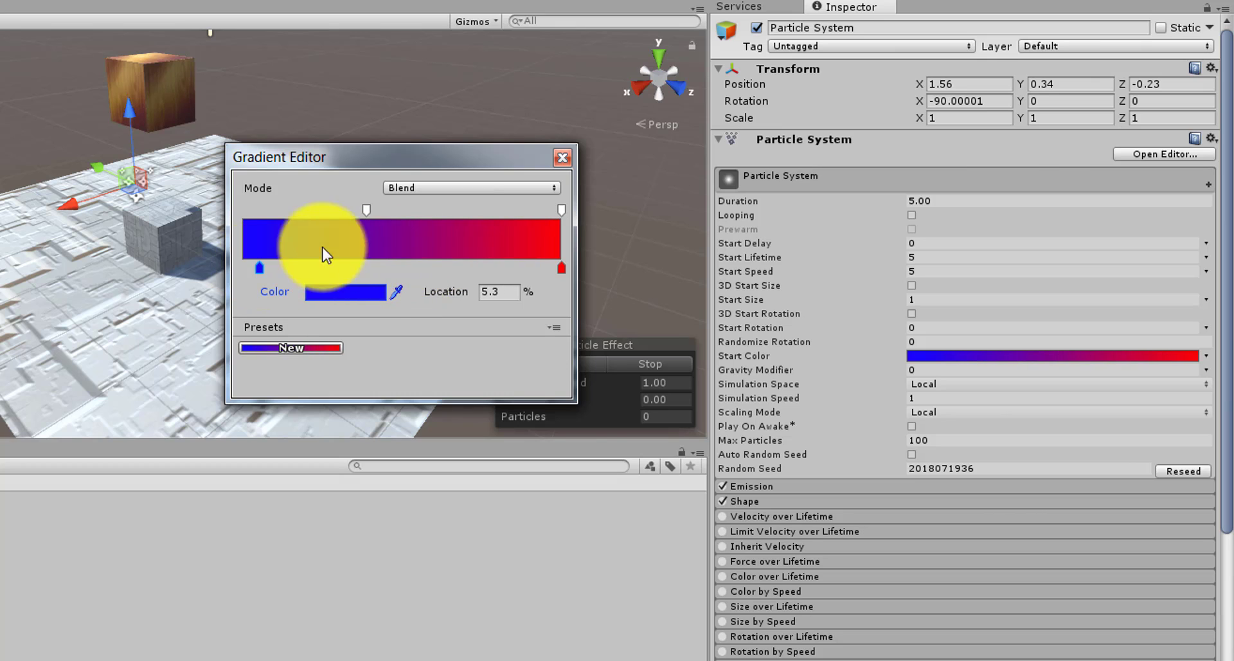
{"action": "left_click_drag", "start_coordinate": [365, 215], "coordinate": [244, 219]}
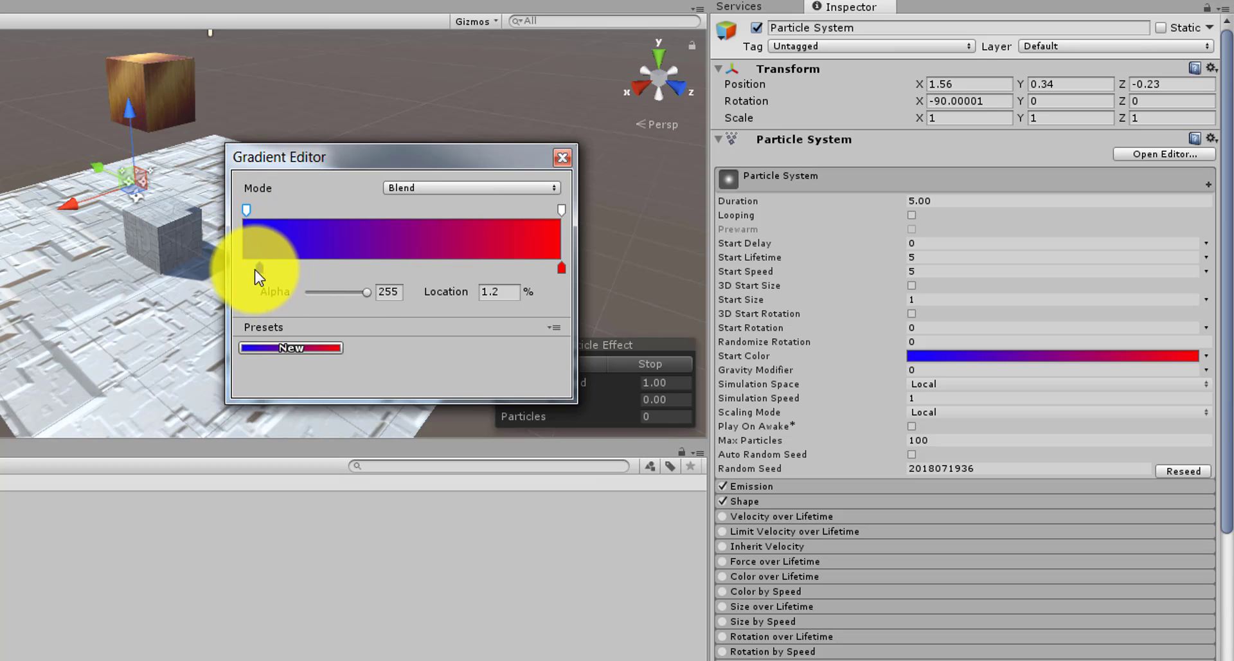
{"action": "left_click_drag", "start_coordinate": [257, 268], "coordinate": [237, 267]}
{"action": "mouse_move", "coordinate": [562, 269]}
{"action": "left_mouse_down"}
{"action": "mouse_move", "coordinate": [305, 280]}
{"action": "mouse_move", "coordinate": [569, 268]}
{"action": "left_mouse_up"}
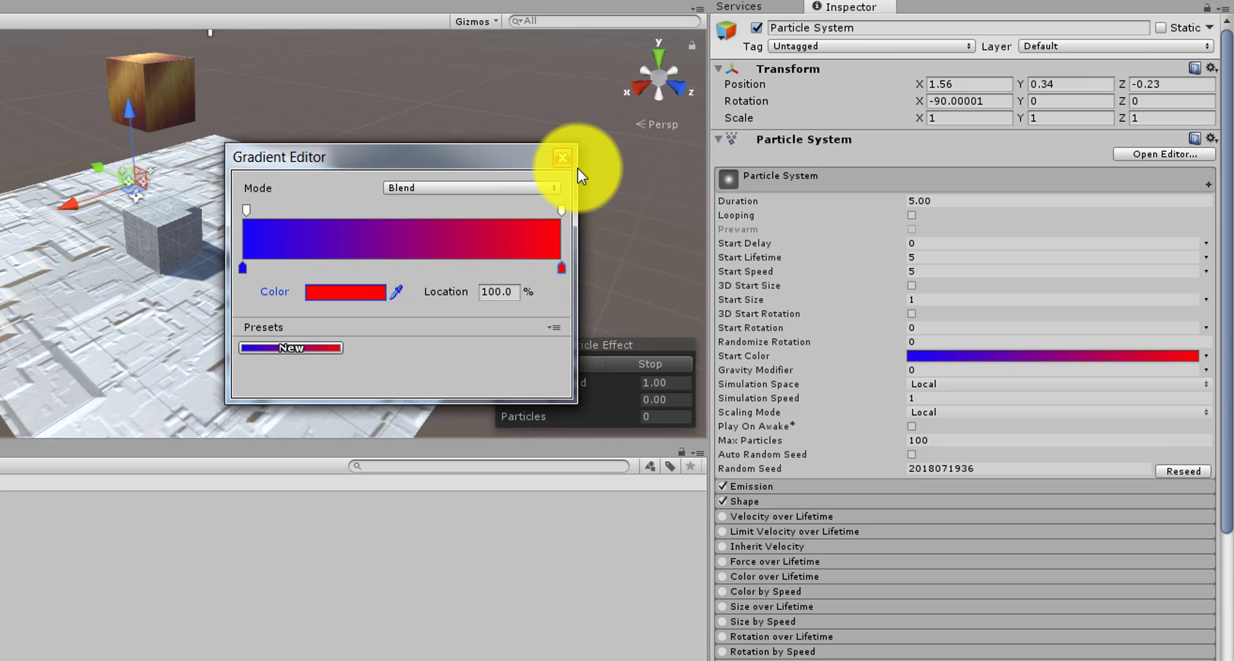
{"action": "left_click", "coordinate": [563, 160]}
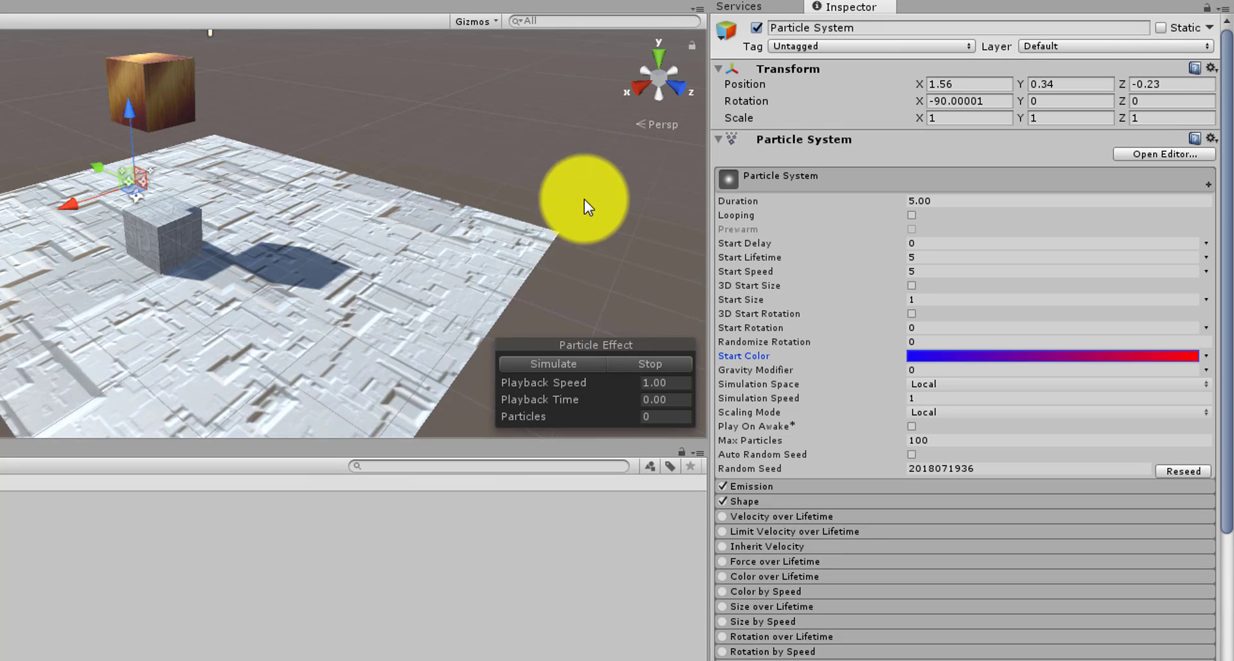
Simulate the particle effect in the scene to preview its new colors, and pause it
{"action": "left_click", "coordinate": [569, 364]}
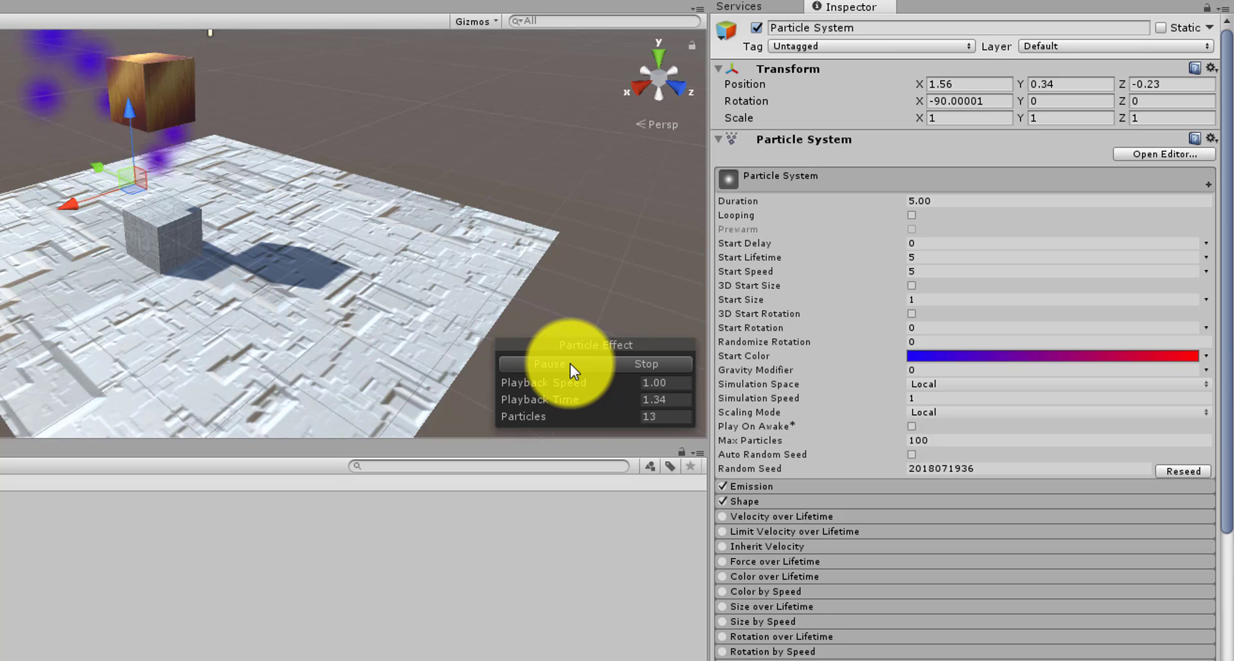
{"action": "left_click", "coordinate": [570, 363]}
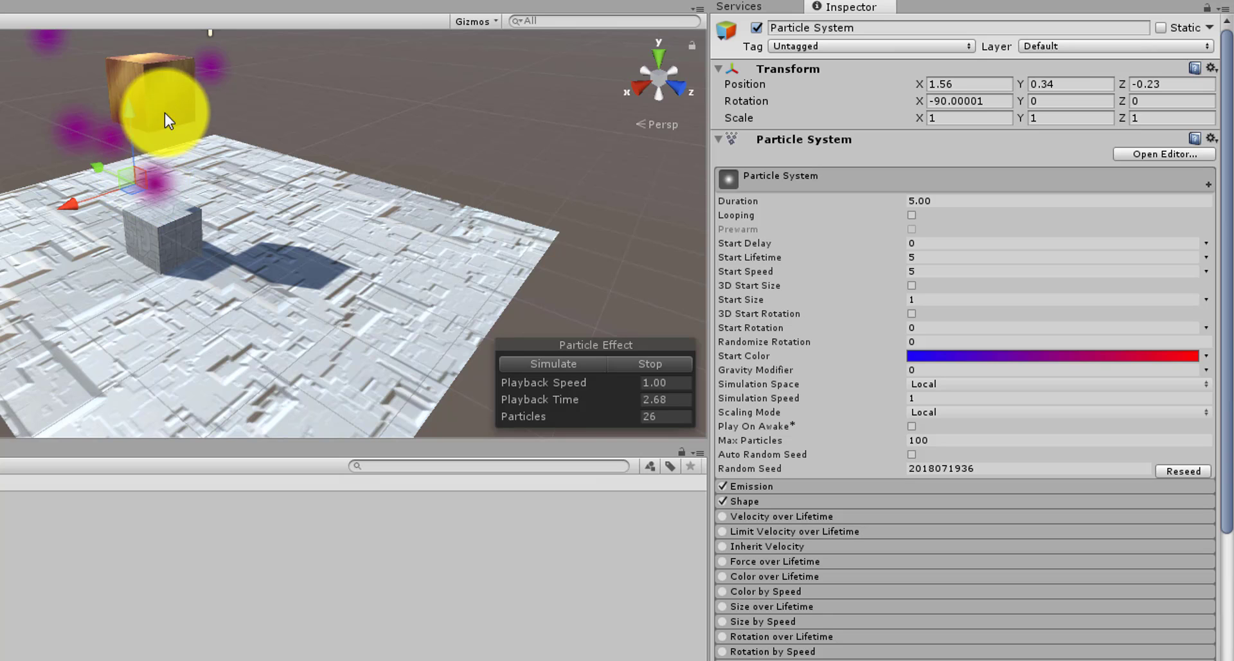
Move the Particle System down to the lower cube, at about X 1.09, Y -1.18, and simulate the effect from there
{"action": "left_click_drag", "start_coordinate": [136, 183], "coordinate": [161, 249]}
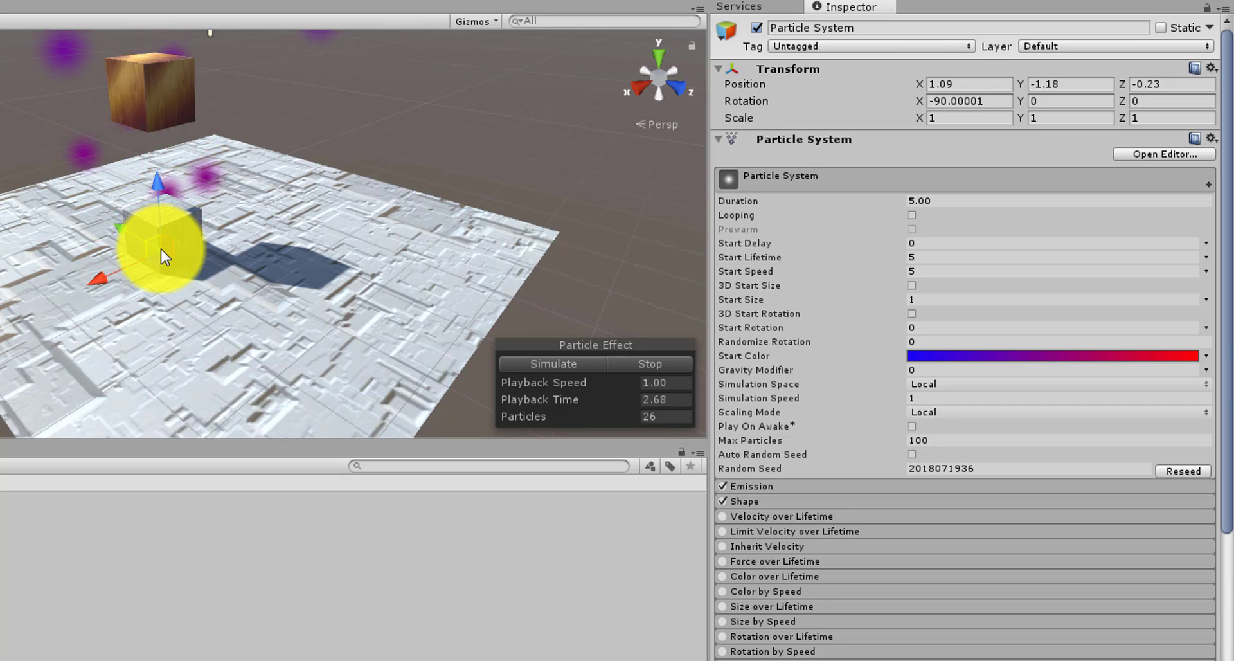
{"action": "left_click", "coordinate": [534, 363]}
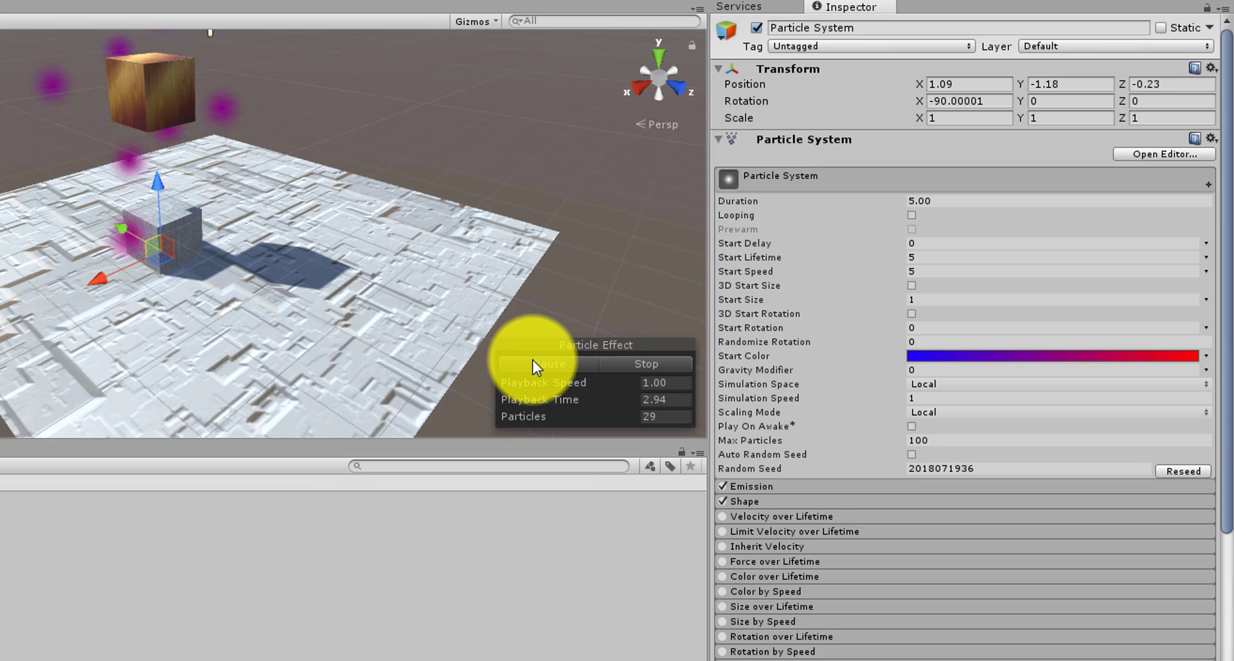
{"action": "left_click", "coordinate": [533, 364]}
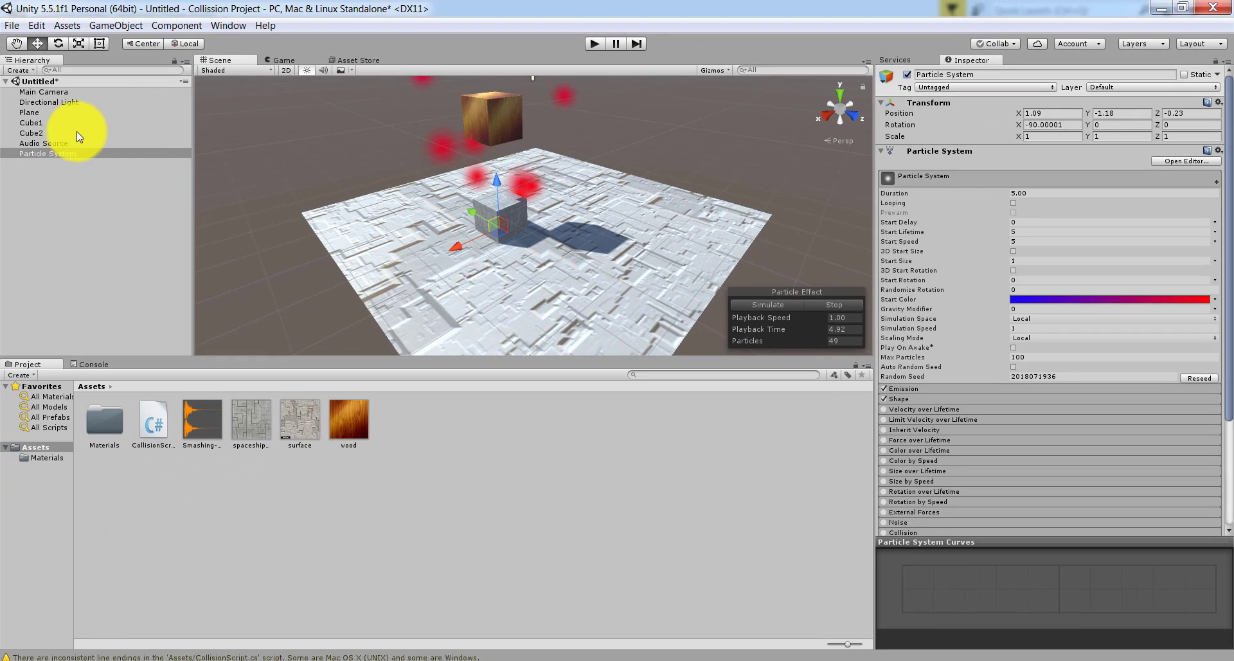
Try adding another Box Collider from the Physics components to Cube2, and undo the addition
{"action": "left_click", "coordinate": [55, 133]}
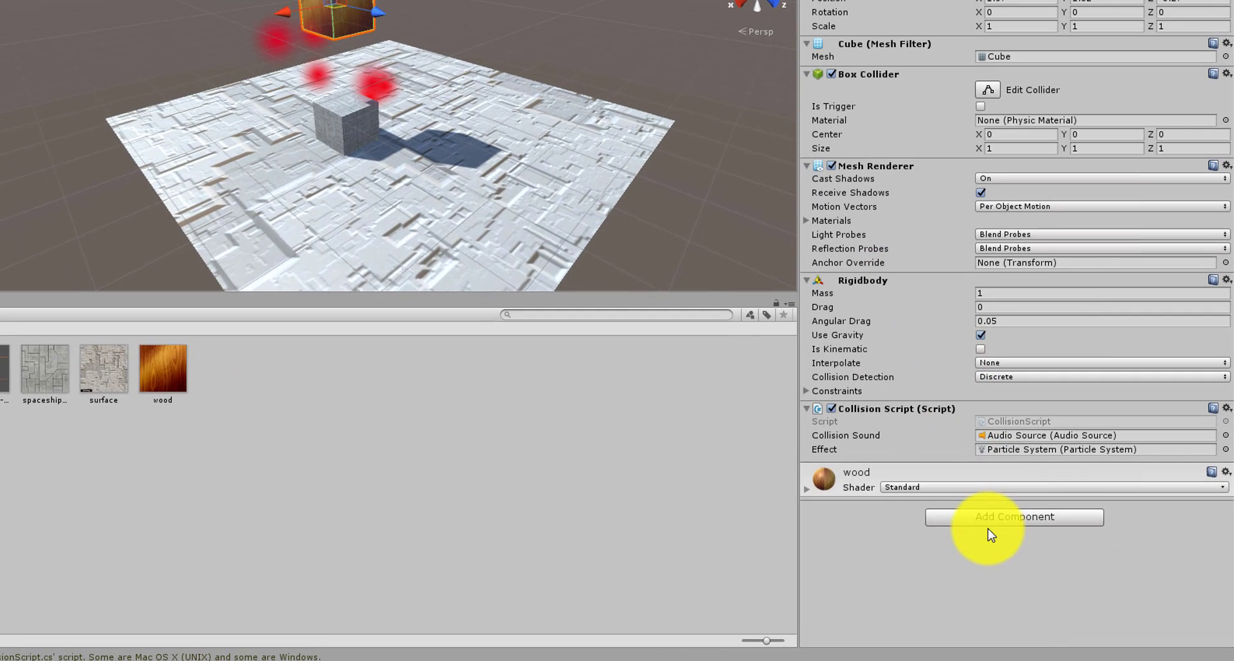
{"action": "left_click", "coordinate": [989, 522]}
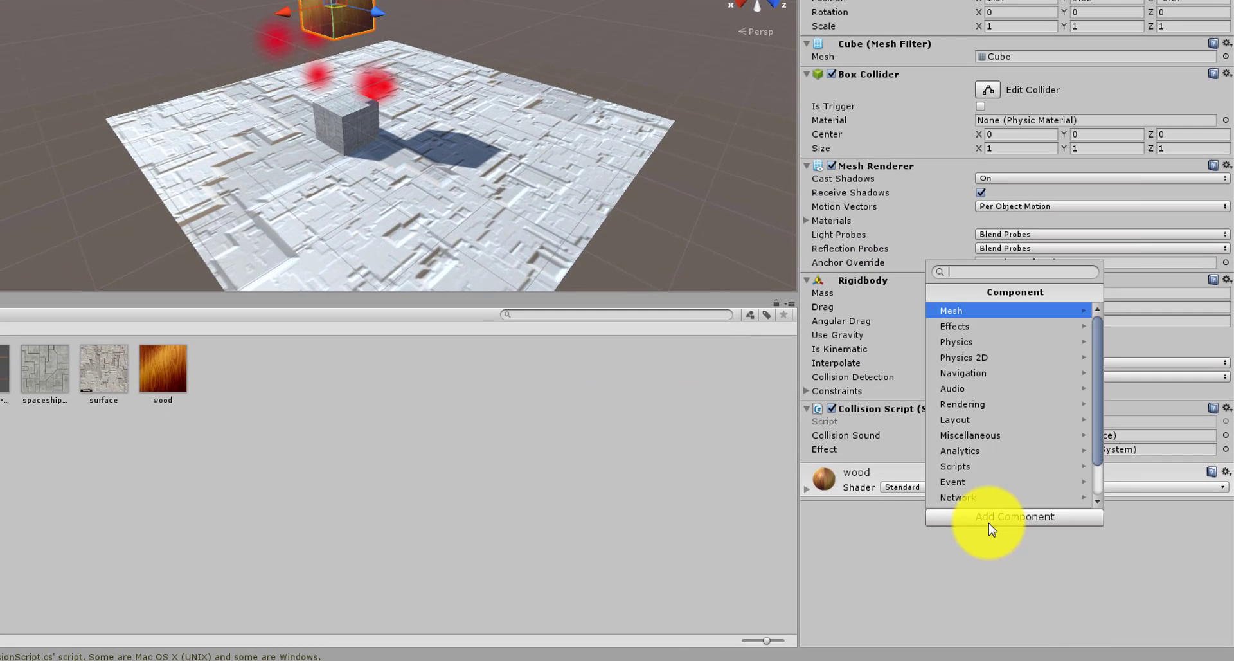
{"action": "left_click", "coordinate": [1019, 342]}
{"action": "left_click", "coordinate": [1003, 310]}
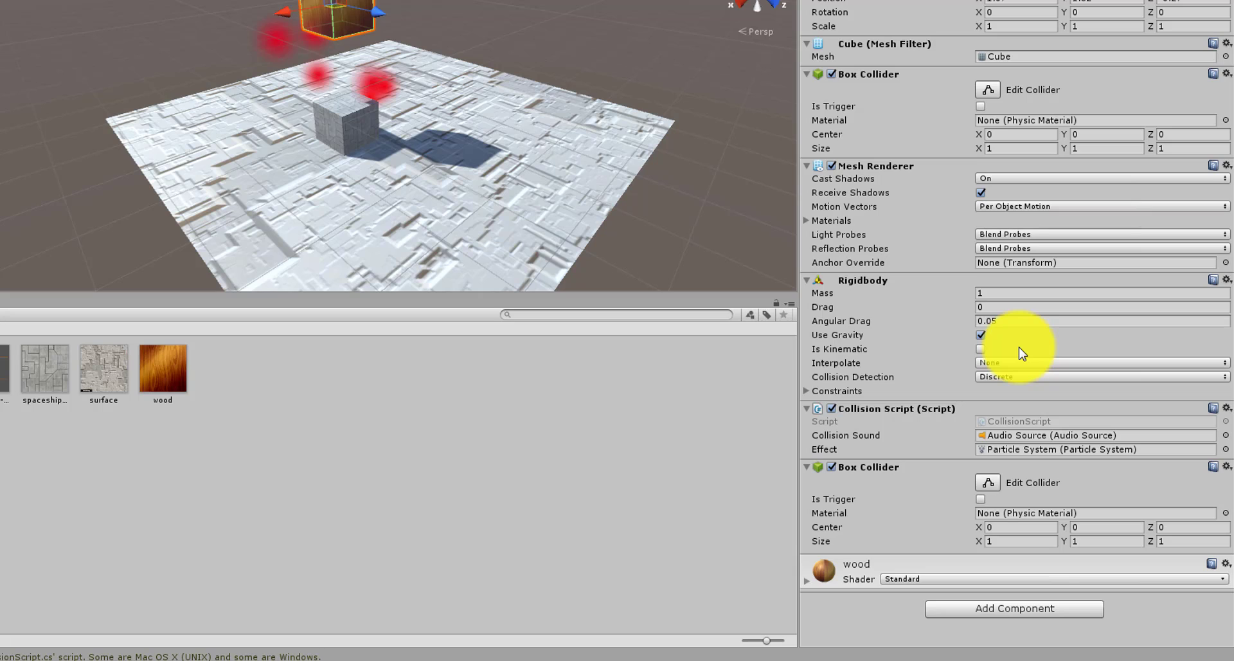
{"action": "key", "text": "ctrl+z"}
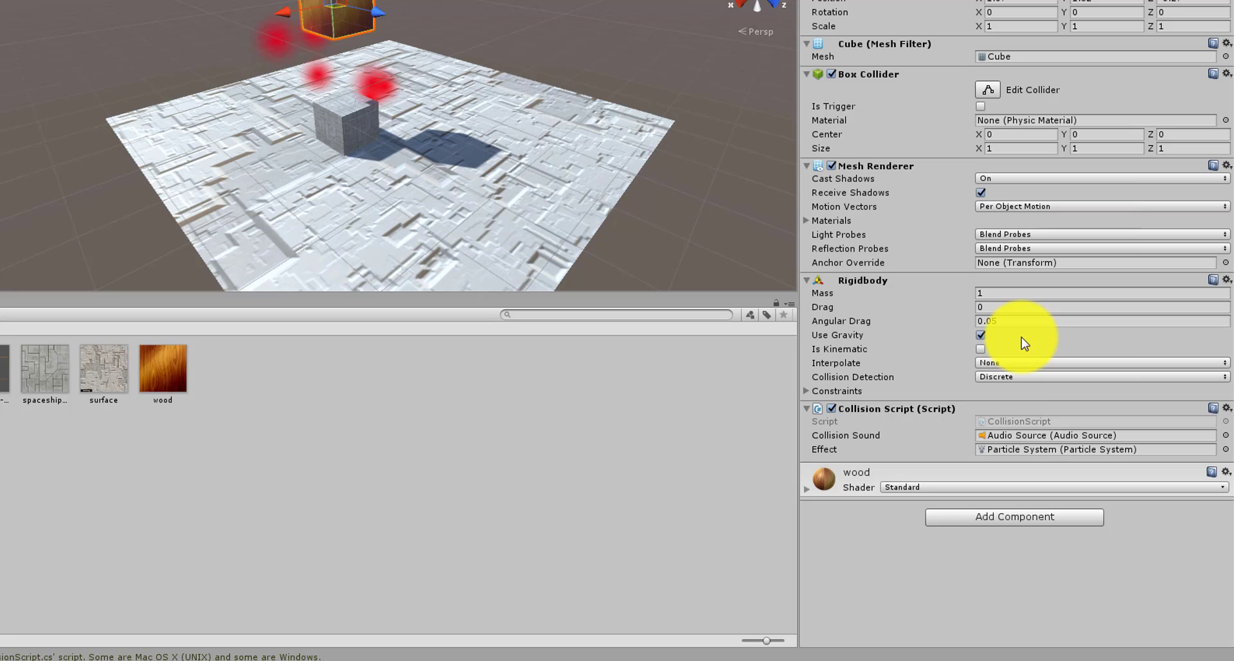
Examine the Physics category and the New Script option among the components that can be added to Cube2
{"action": "left_click", "coordinate": [1019, 516]}
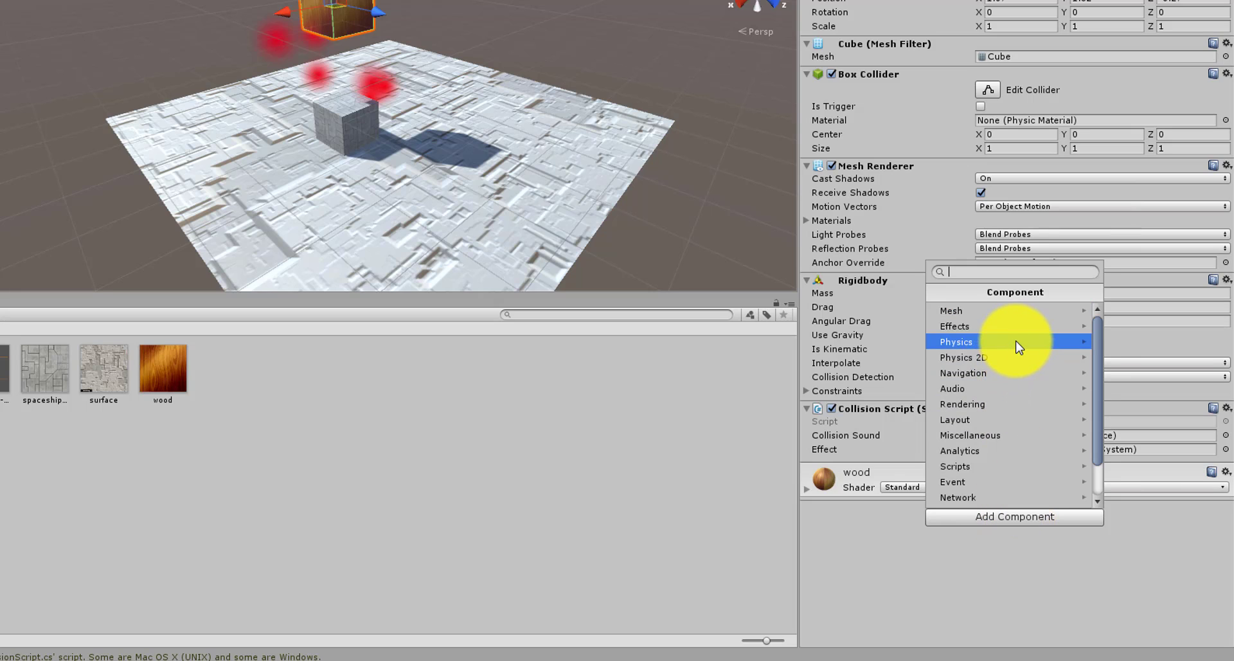
{"action": "left_click", "coordinate": [1020, 341]}
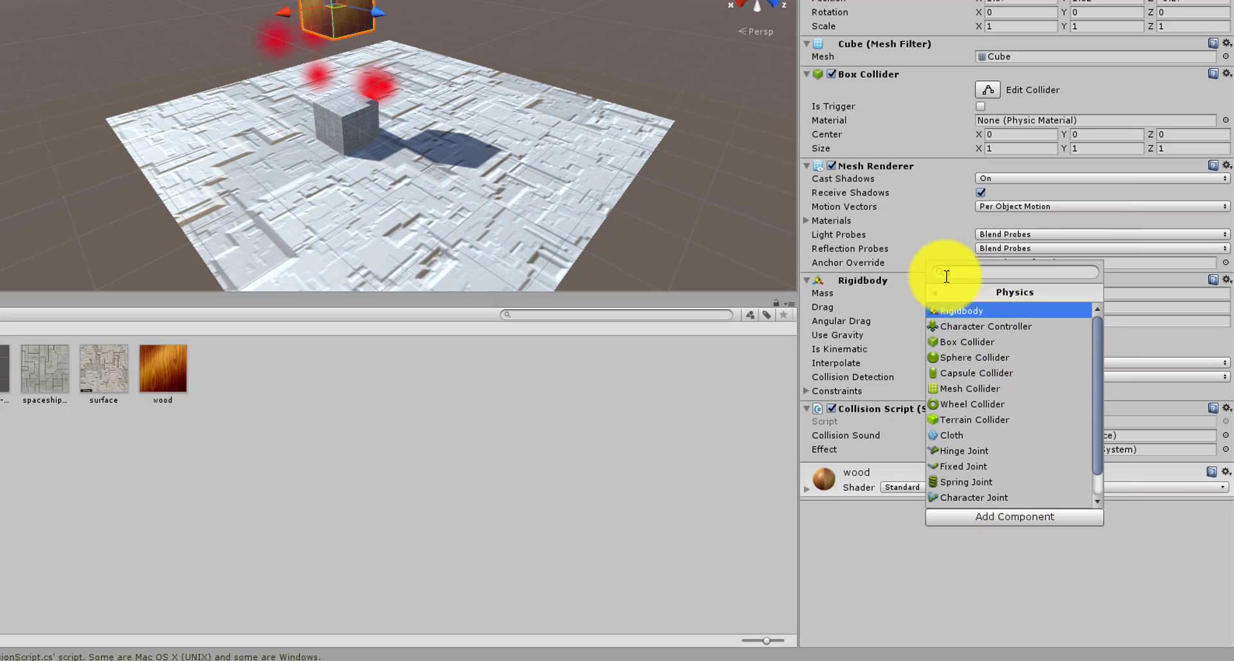
{"action": "left_click", "coordinate": [936, 291]}
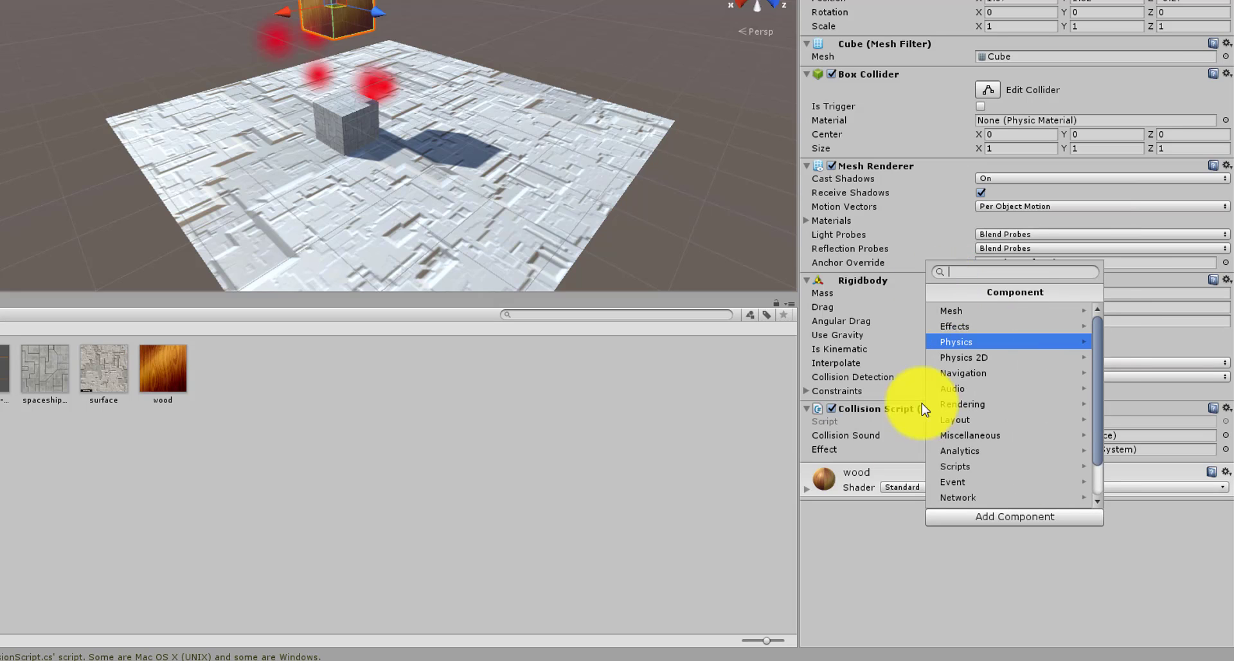
{"action": "left_click", "coordinate": [882, 523]}
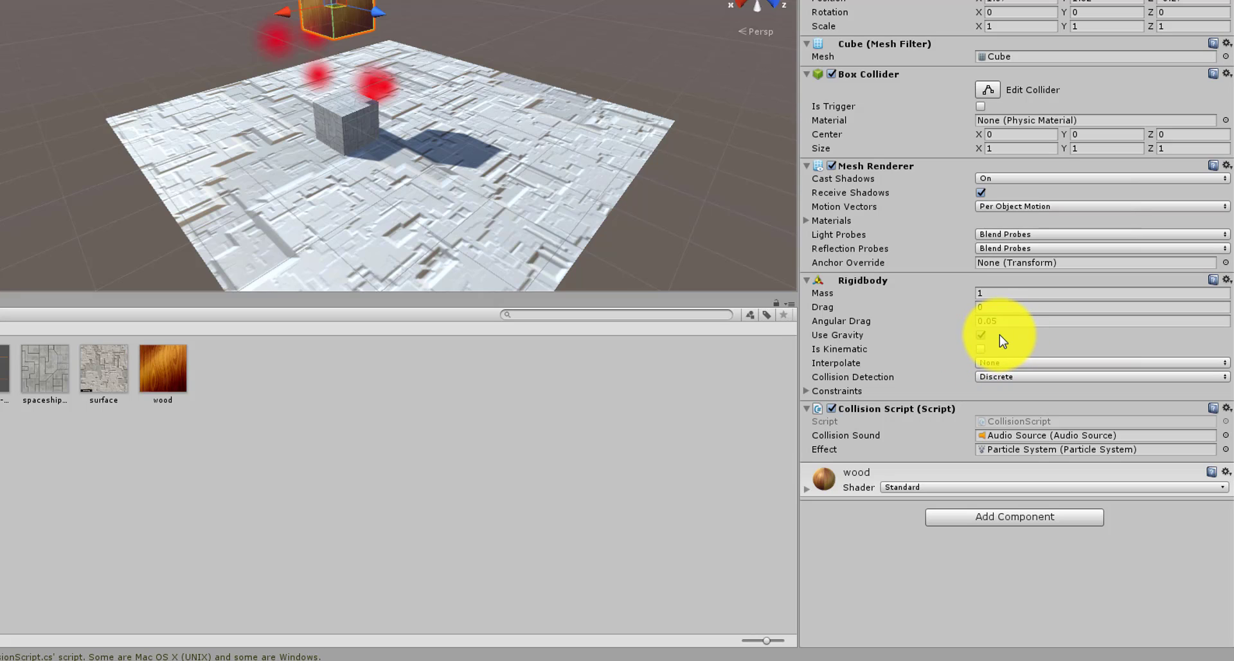
{"action": "left_click", "coordinate": [1002, 518]}
{"action": "left_click_drag", "start_coordinate": [1100, 413], "coordinate": [1099, 468]}
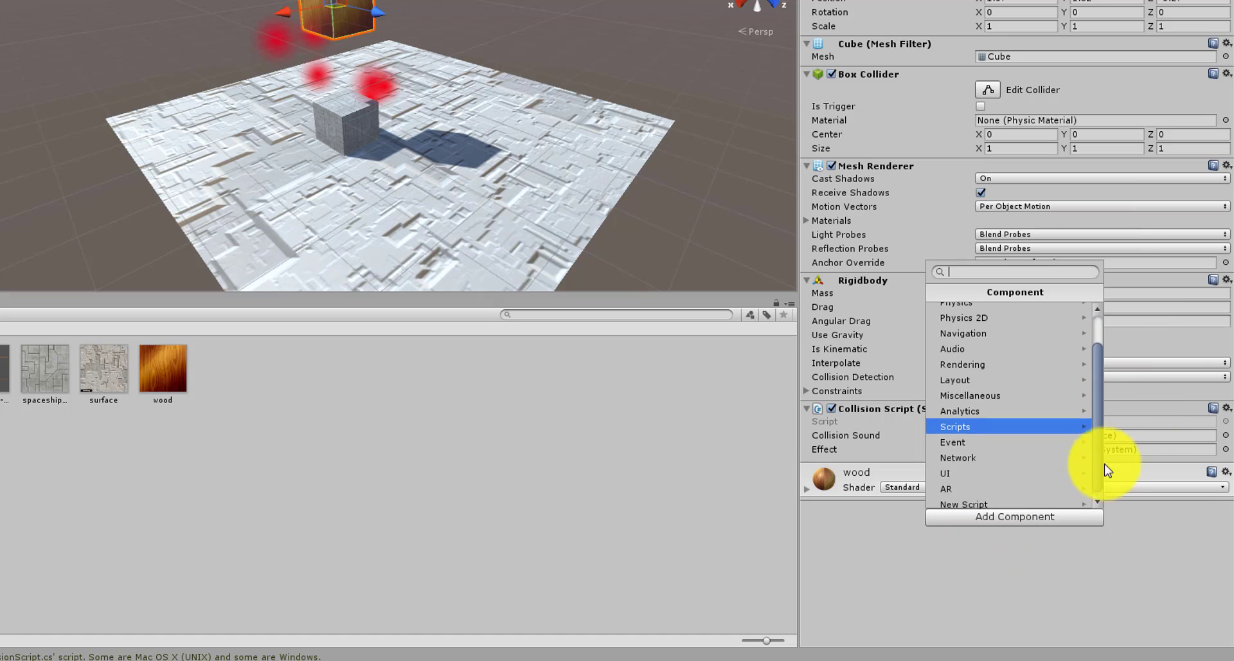
{"action": "left_click", "coordinate": [1041, 502]}
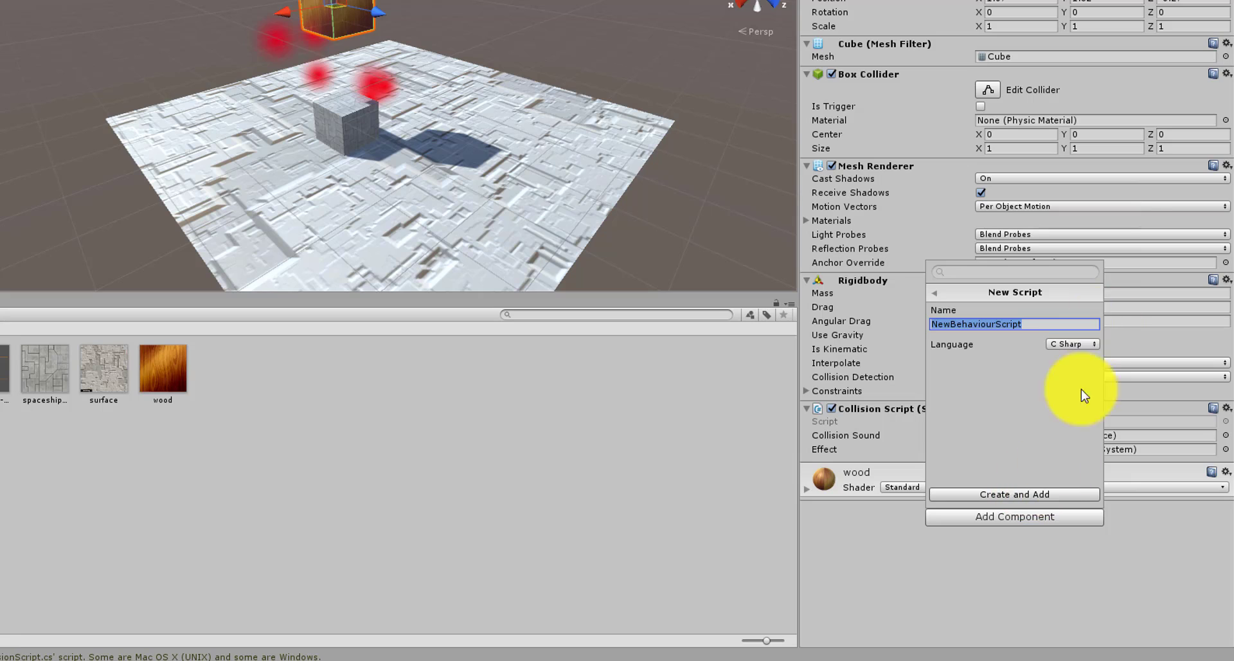
{"action": "left_click", "coordinate": [937, 293]}
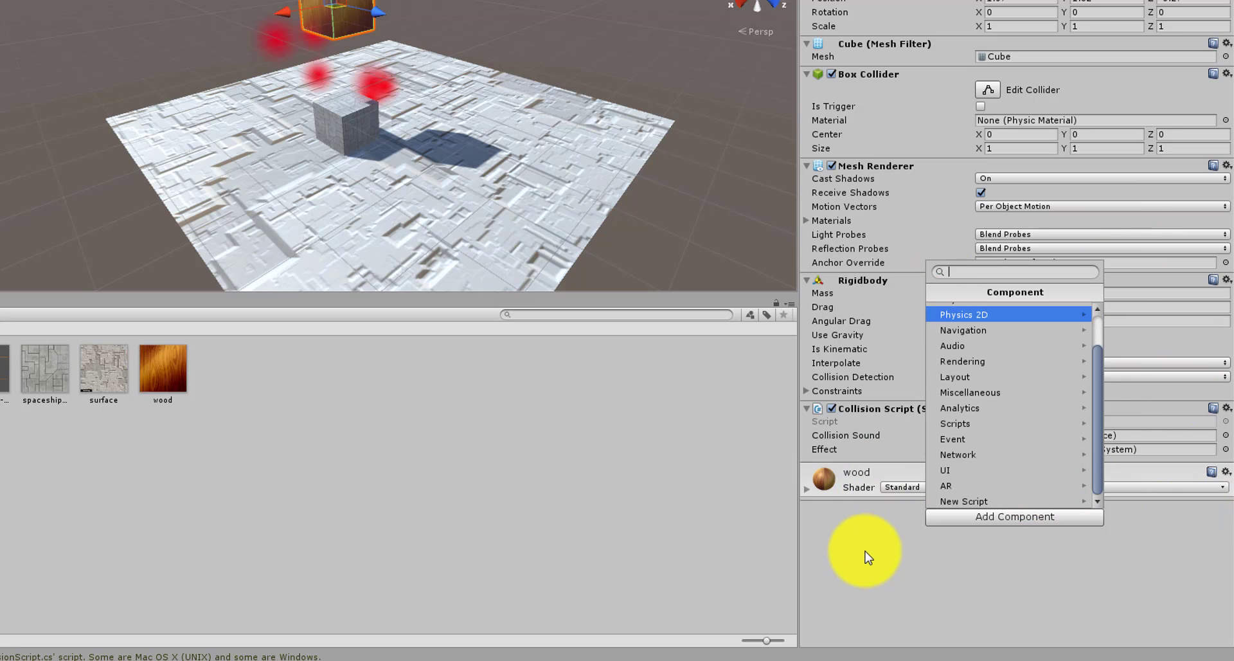
{"action": "left_click", "coordinate": [859, 547]}
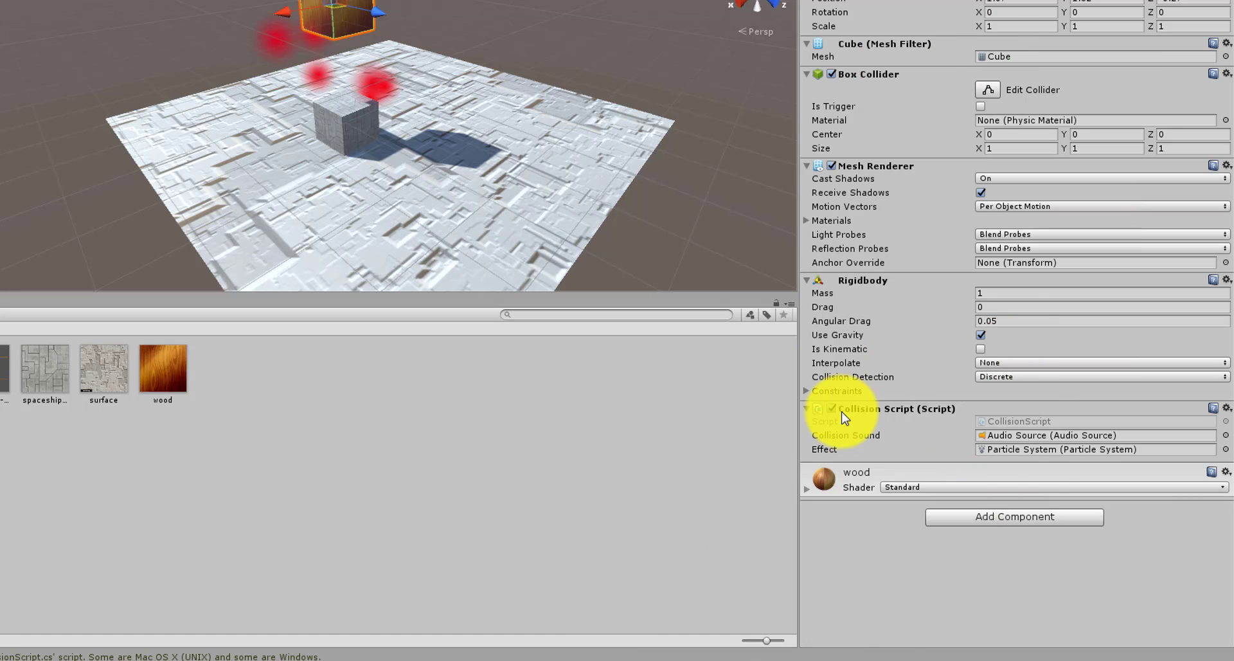
Review the public variables of CollisionScript in Visual Studio, and the particle systems selectable for Cube2's Effect reference in Unity
{"action": "left_click", "coordinate": [124, 2]}
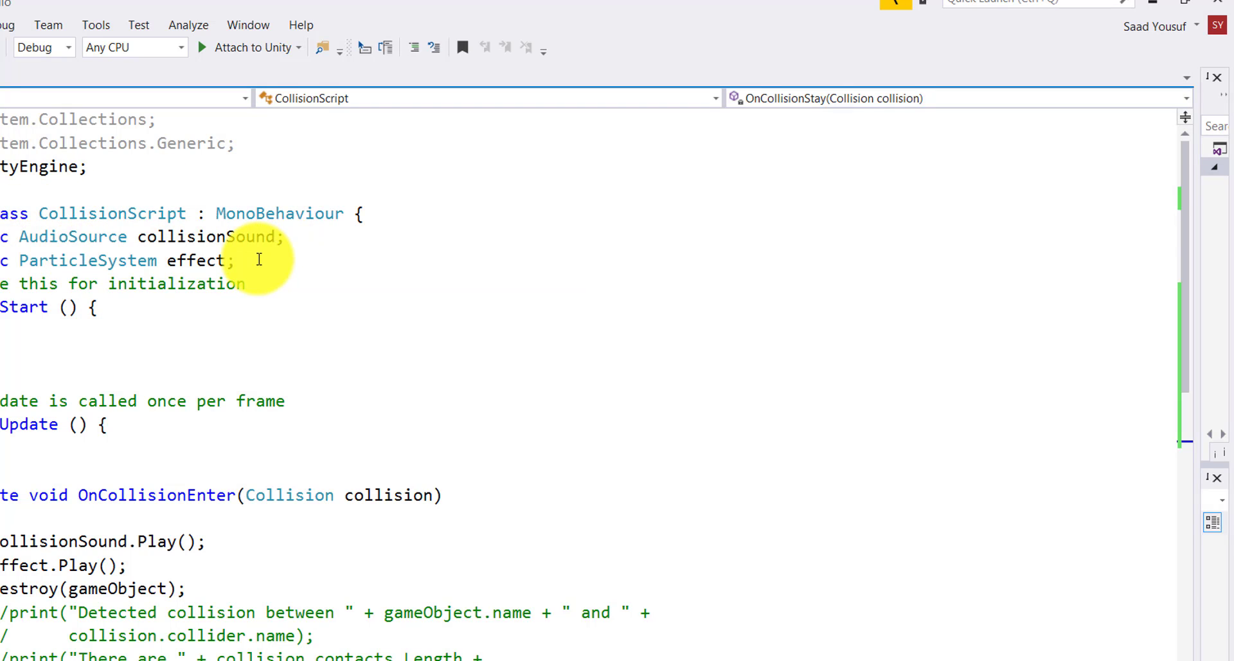
{"action": "left_click", "coordinate": [259, 259]}
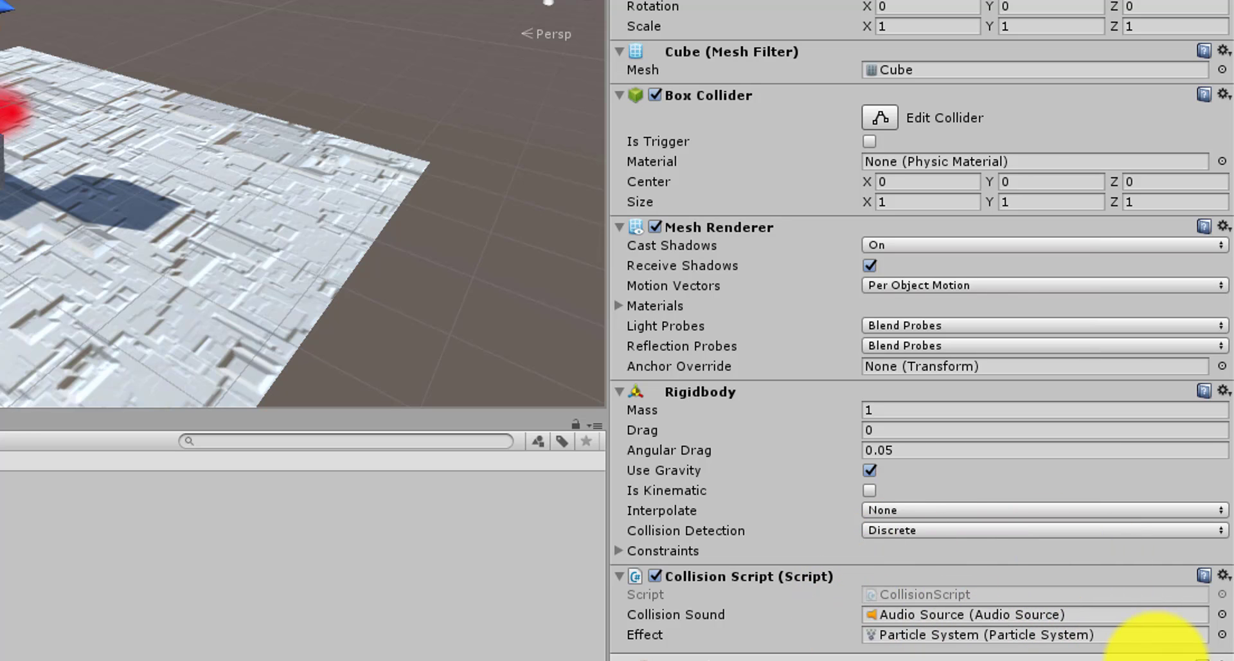
{"action": "left_click", "coordinate": [1223, 635]}
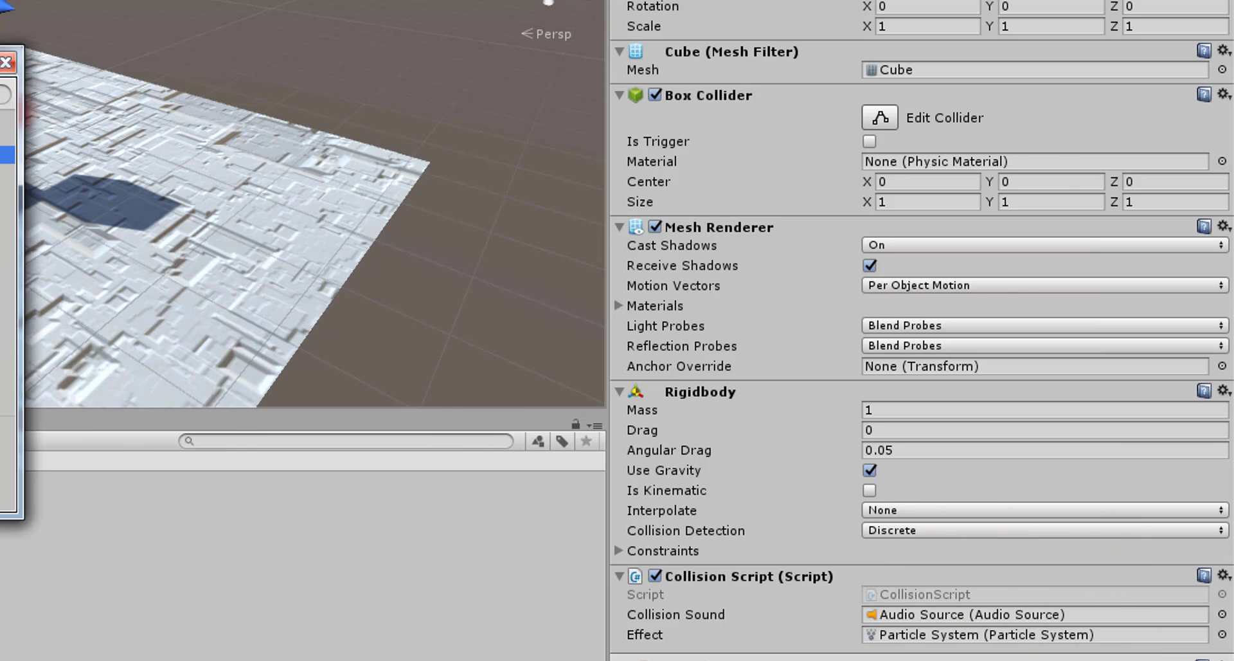
{"action": "left_click", "coordinate": [5, 62]}
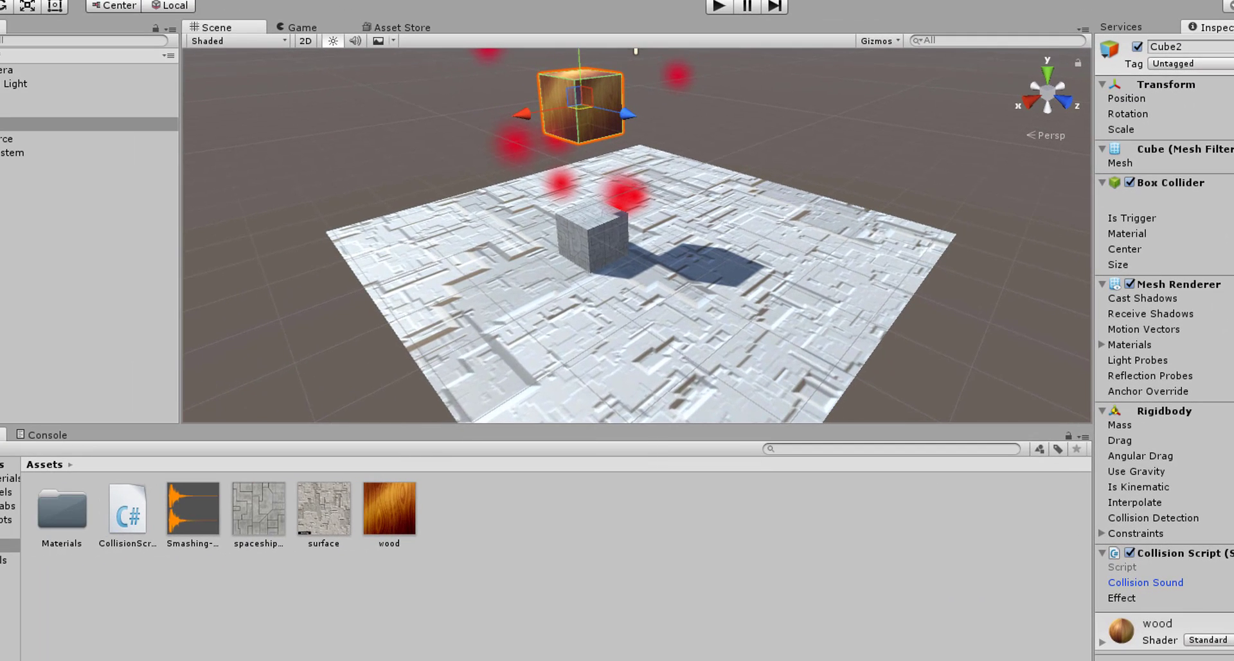
{"action": "left_click", "coordinate": [1229, 621]}
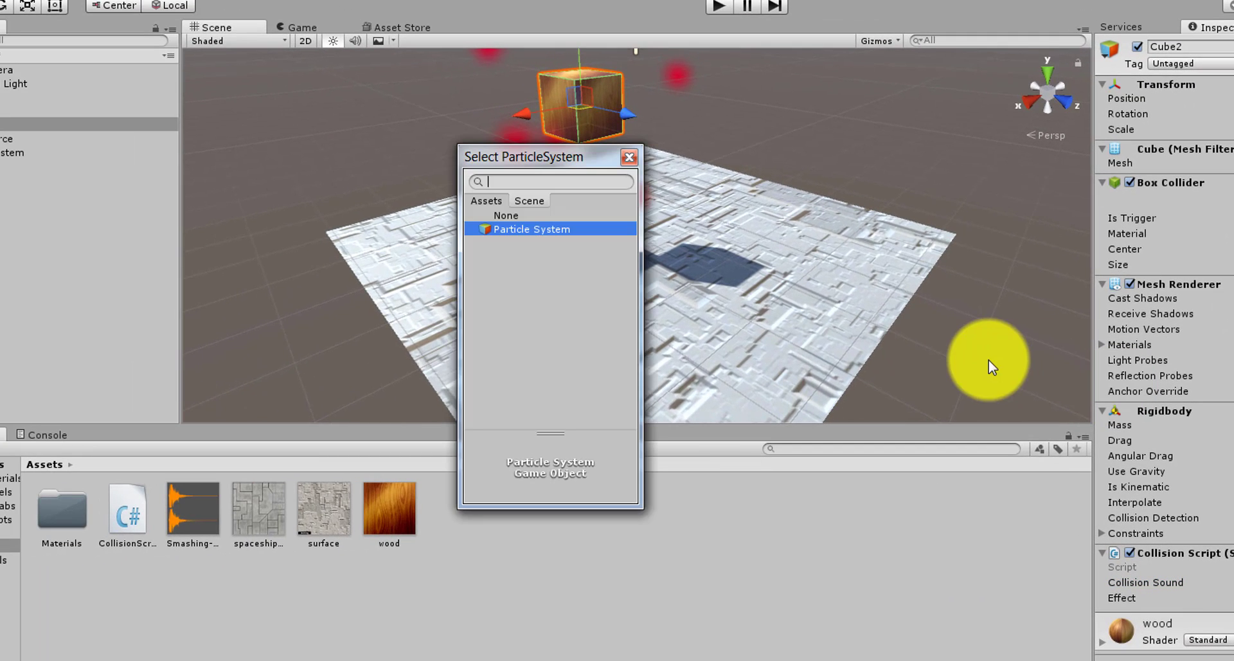
{"action": "left_click", "coordinate": [629, 157]}
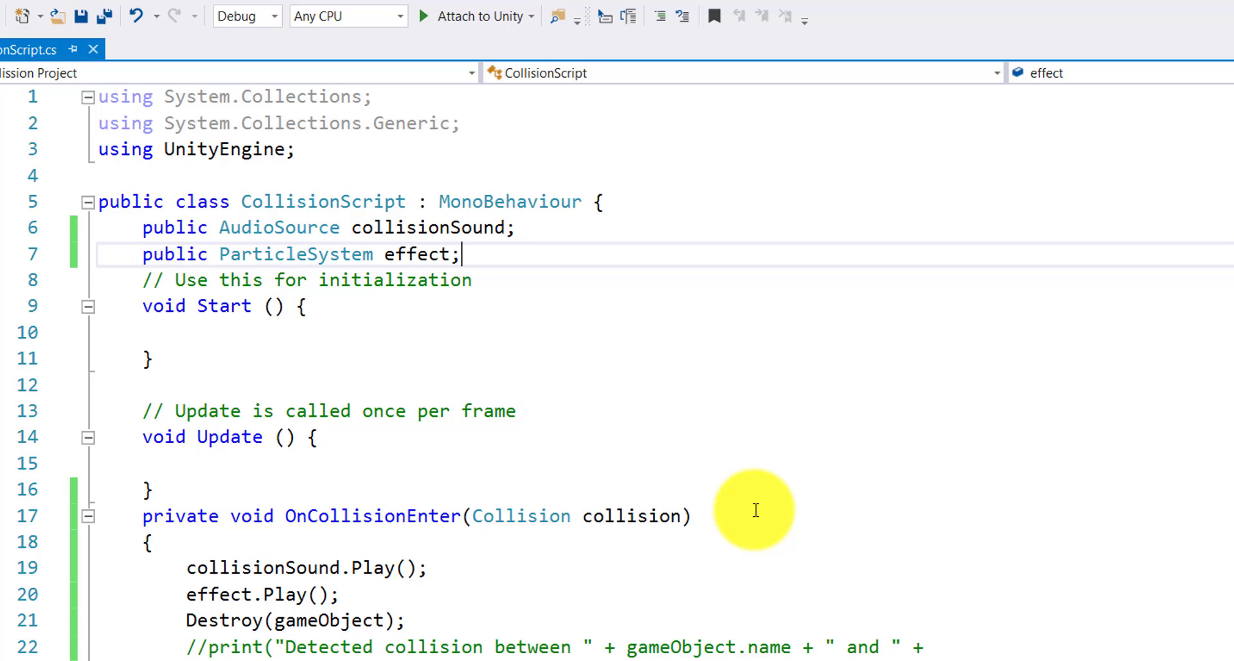
Examine the OnCollisionEnter method in Visual Studio, including its collision parameter and its sound, effect and Destroy calls
{"action": "double_click", "coordinate": [633, 515]}
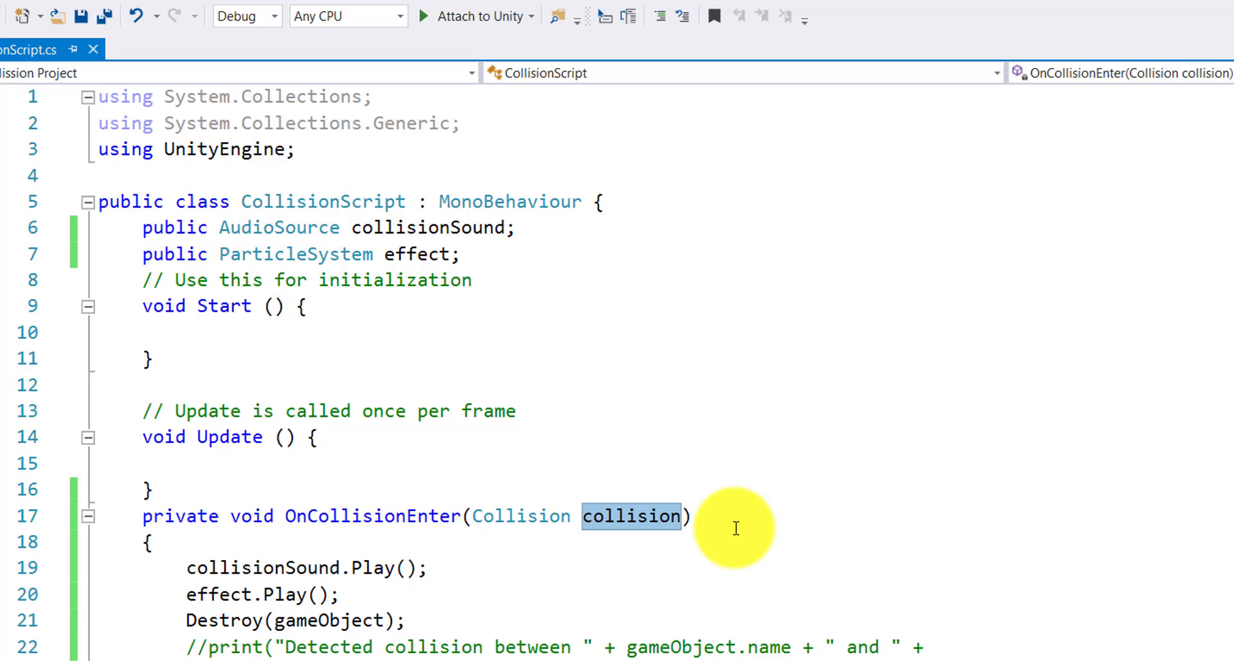
{"action": "left_click", "coordinate": [598, 566]}
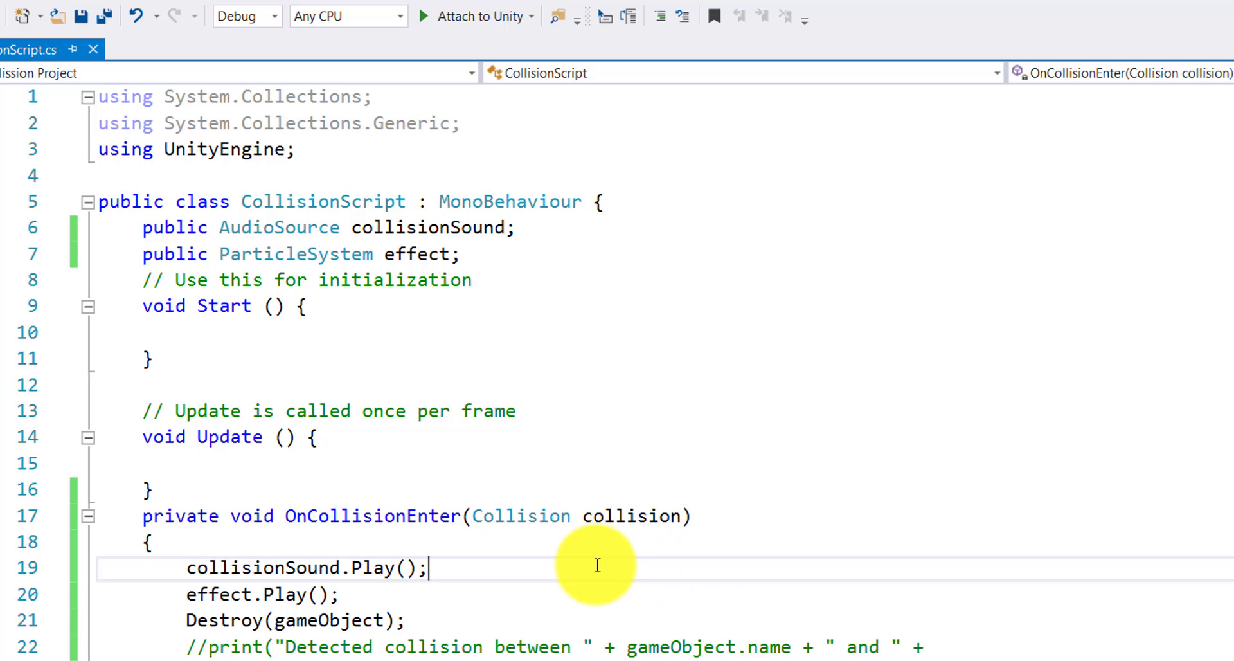
{"action": "left_click_drag", "start_coordinate": [175, 567], "coordinate": [339, 567]}
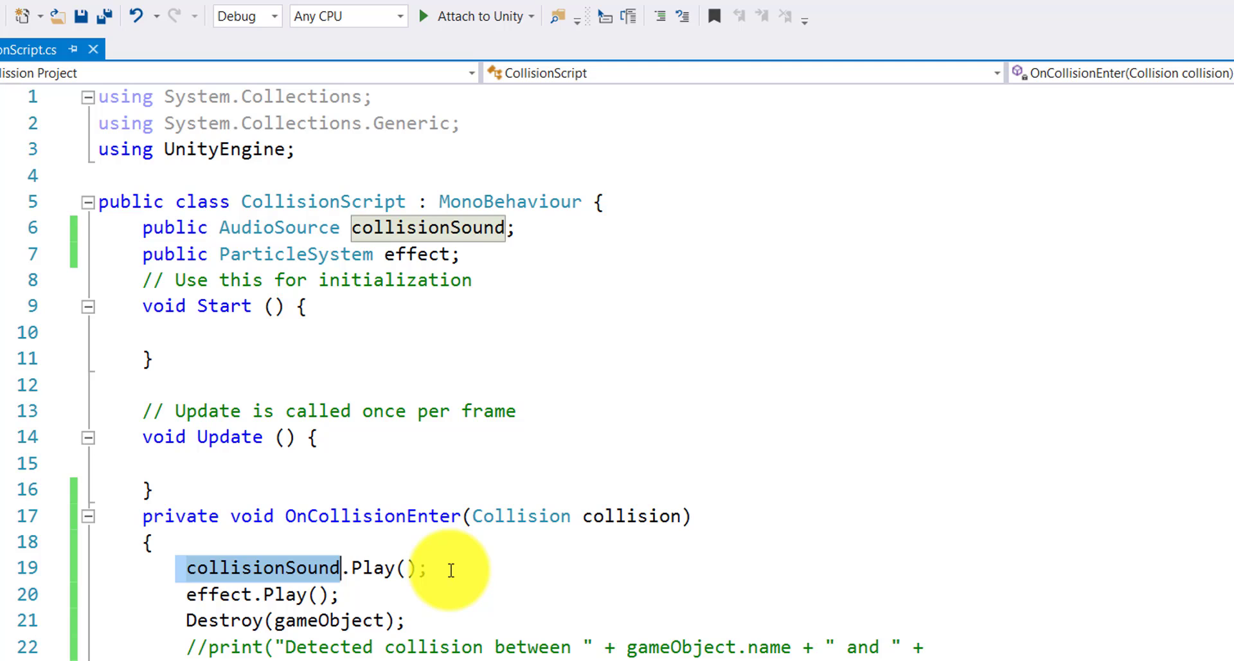
{"action": "left_click", "coordinate": [358, 594]}
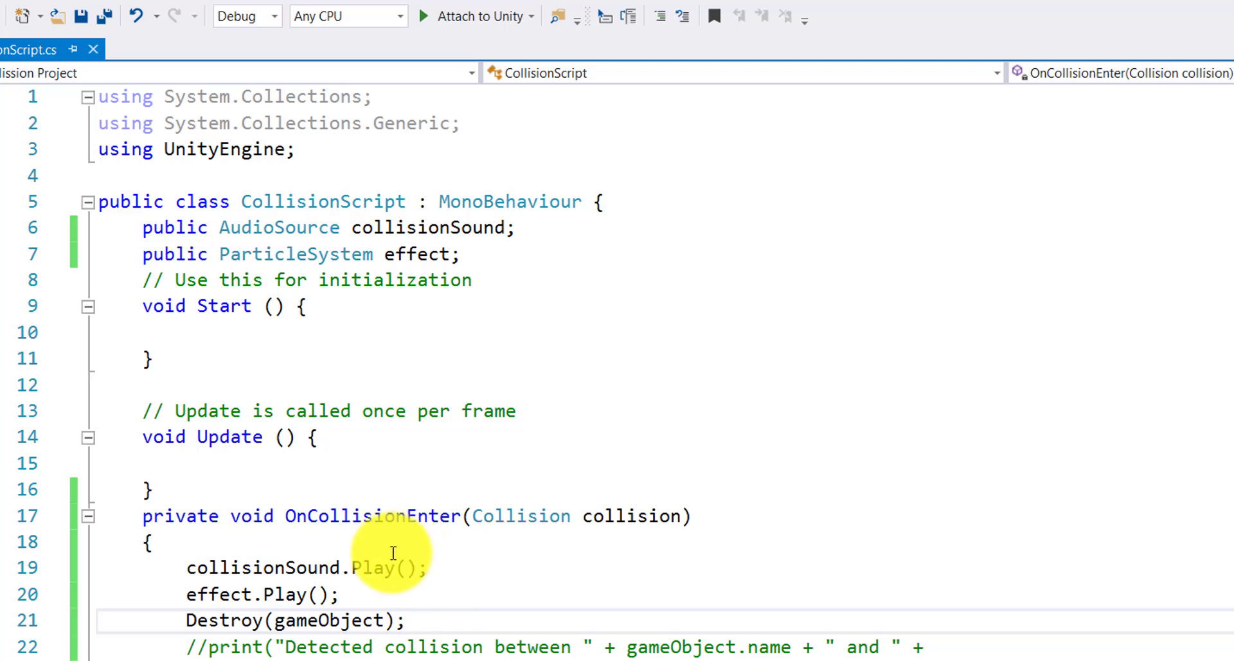
{"action": "left_click_drag", "start_coordinate": [276, 620], "coordinate": [384, 618]}
{"action": "left_click", "coordinate": [431, 627]}
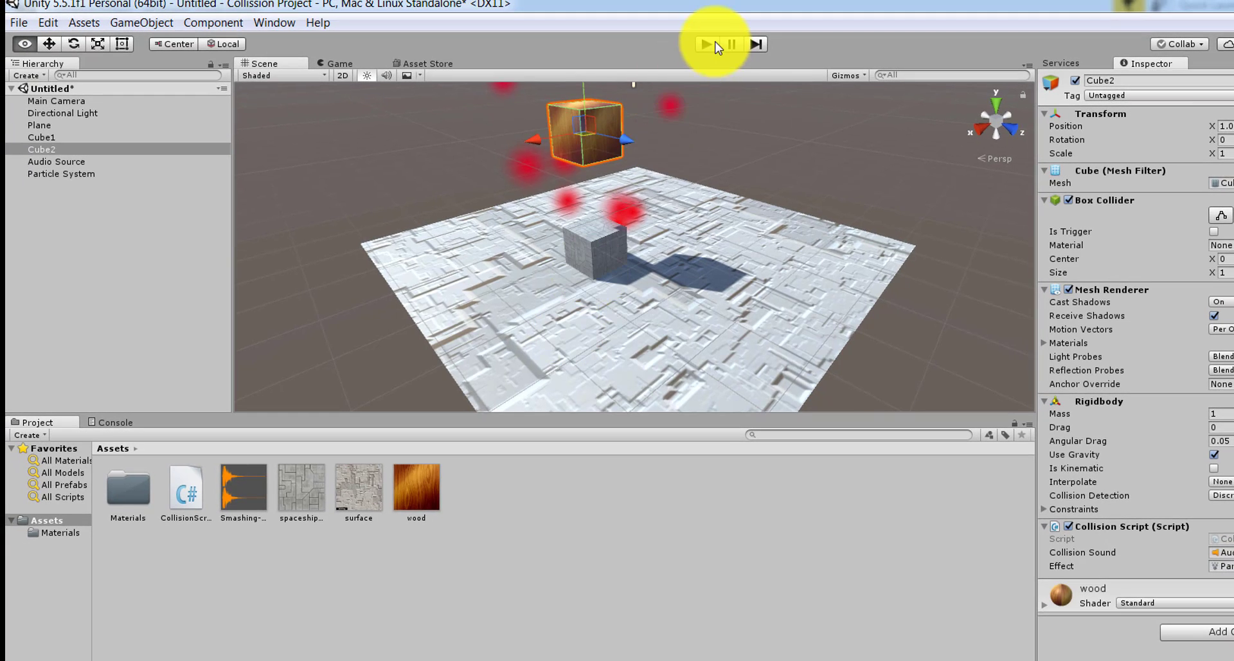
Switch to Unity and run the scene twice in play mode to test the cube collision, stopping it each time
{"action": "left_click", "coordinate": [710, 45]}
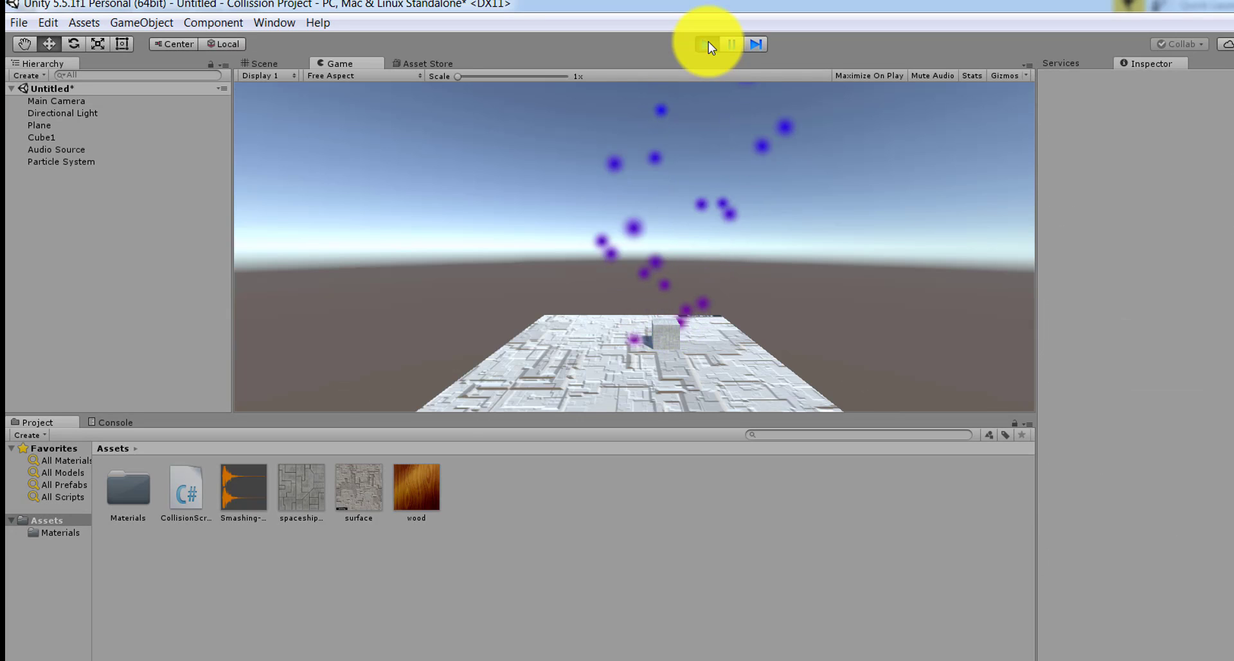
{"action": "left_click", "coordinate": [708, 44]}
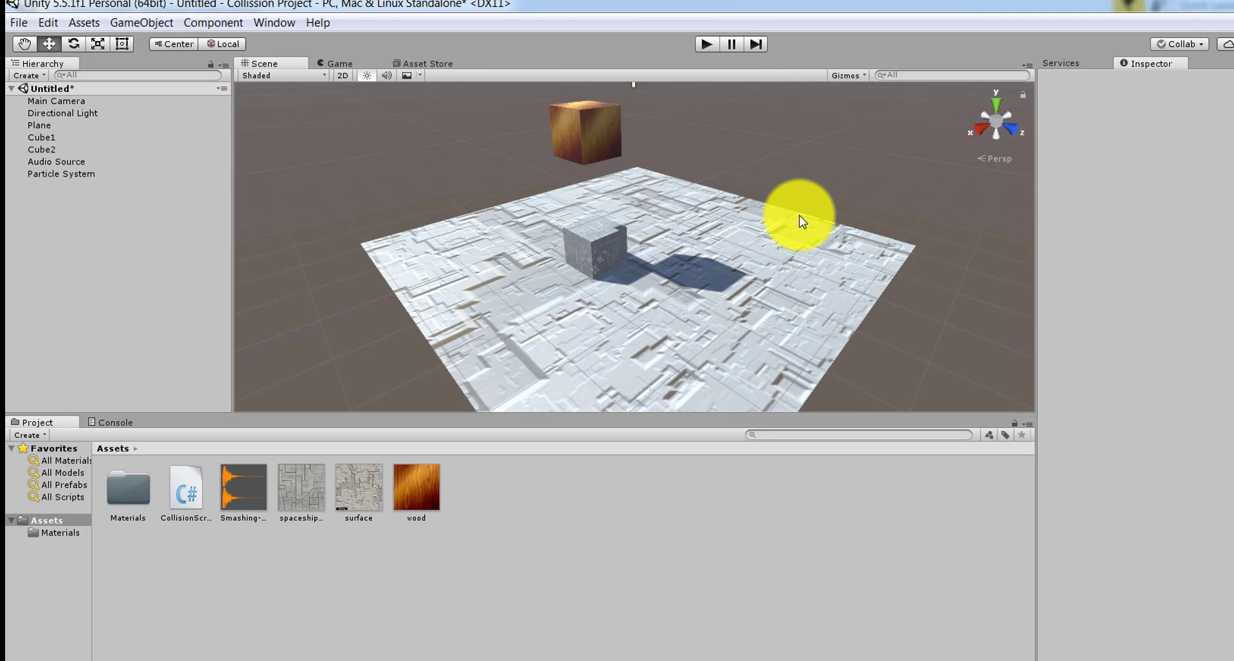
{"action": "left_click", "coordinate": [707, 43]}
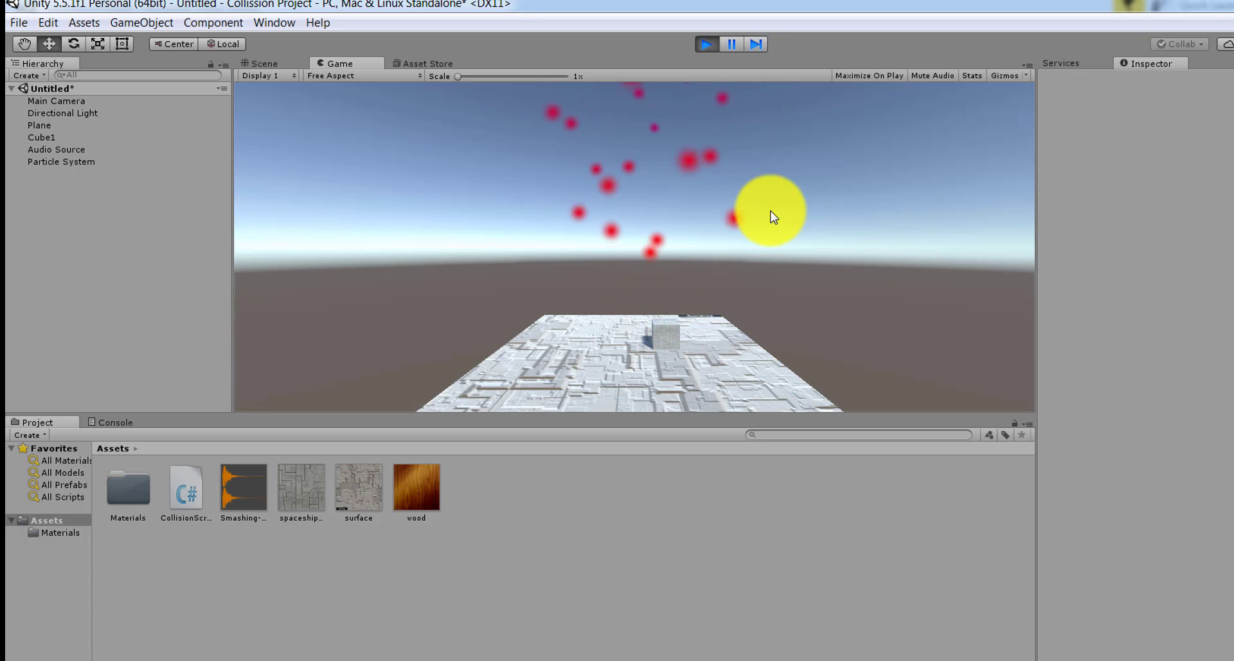
{"action": "left_click", "coordinate": [710, 44]}
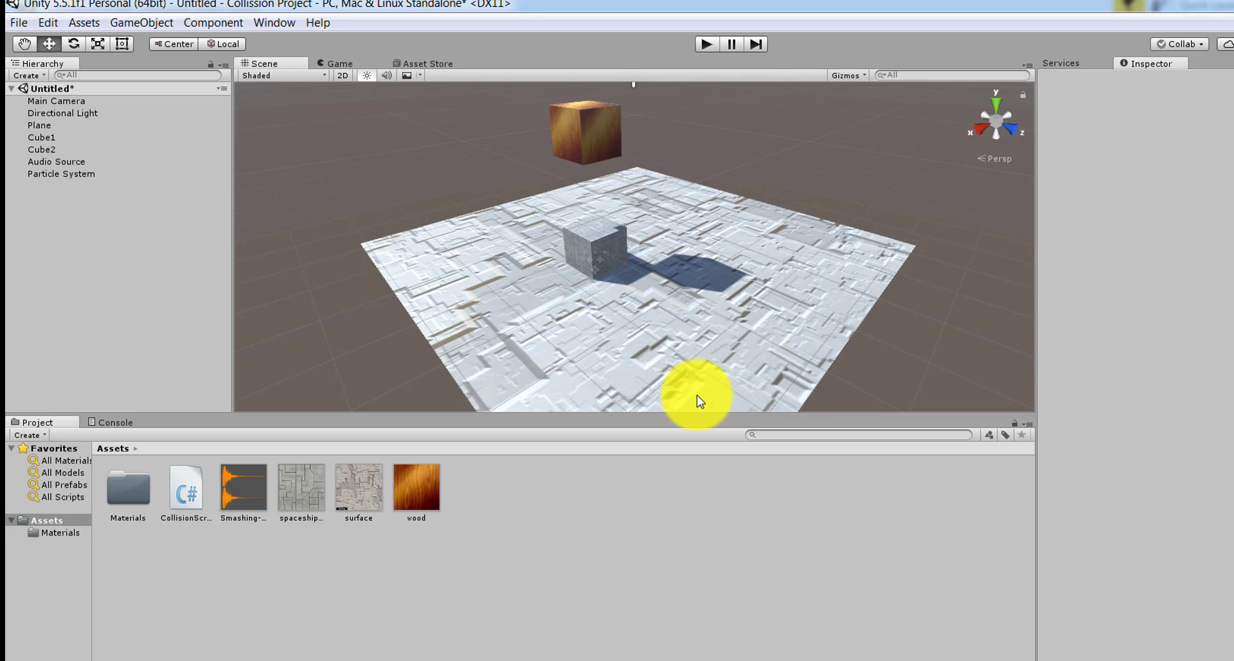
Switch to Visual Studio and comment out the Destroy(gameObject) line in OnCollisionEnter
{"action": "key", "text": "alt+Tab"}
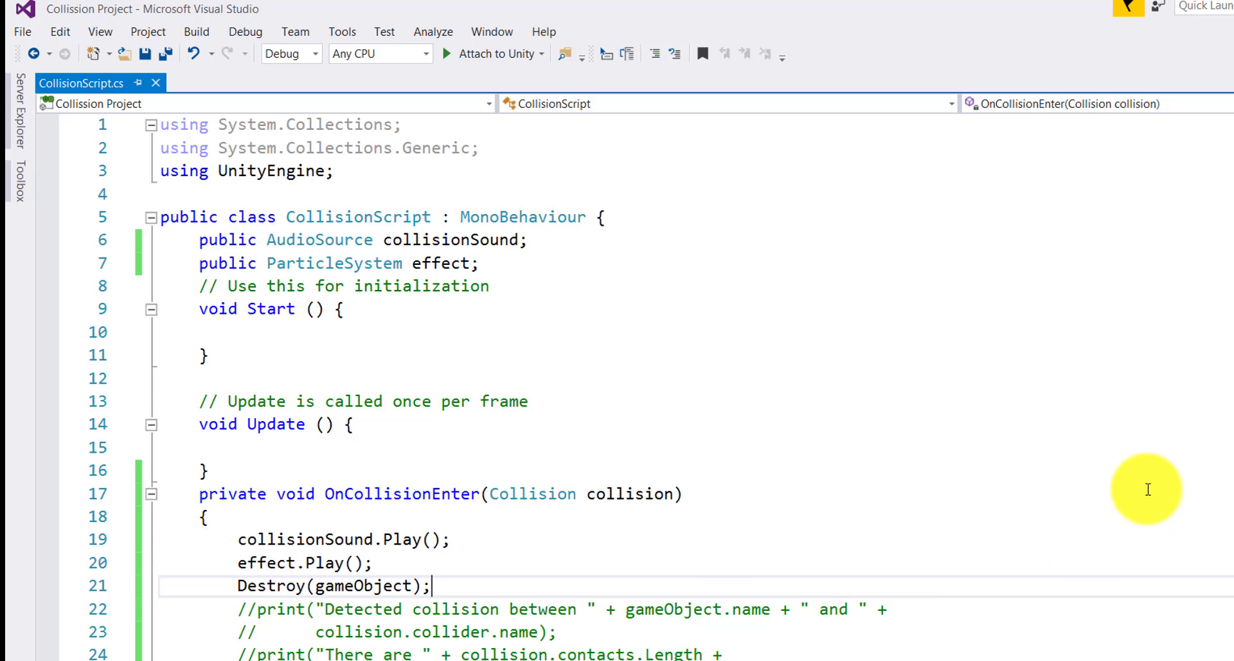
{"action": "scroll", "coordinate": [563, 505], "scroll_direction": "down", "scroll_amount": 3}
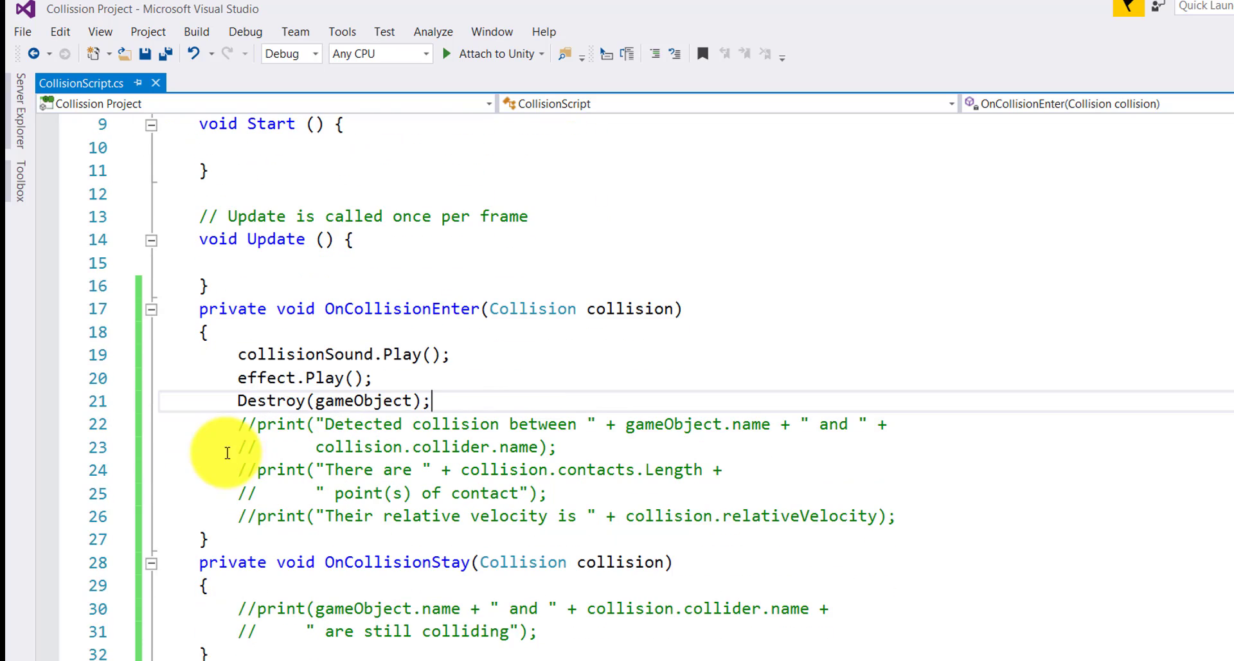
{"action": "type", "text": "//"}
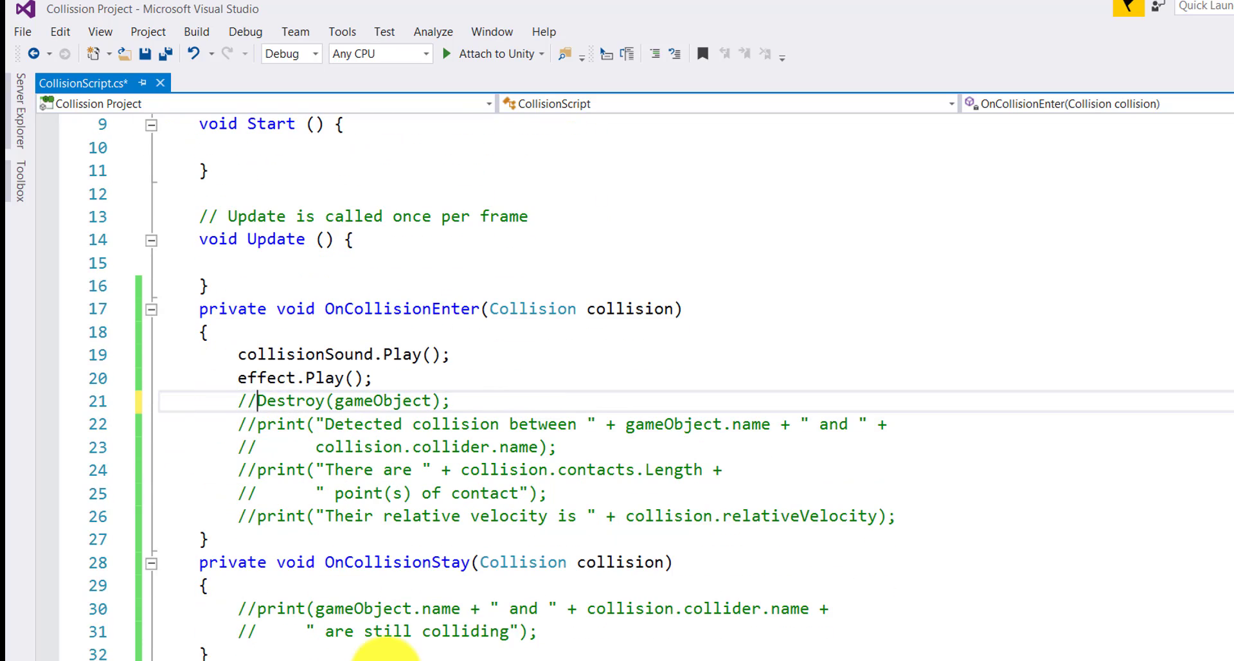
Uncomment the OnCollisionEnter print statements for the detected collision, the points of contact and the relative velocity
{"action": "left_click_drag", "start_coordinate": [231, 424], "coordinate": [871, 507]}
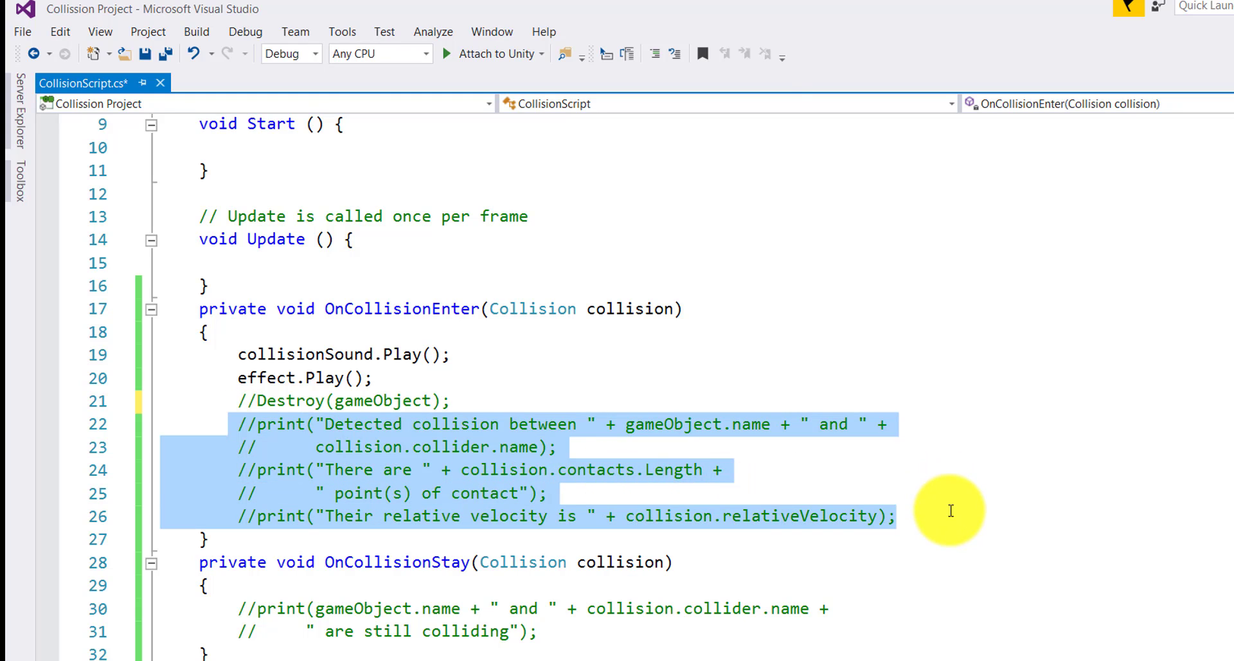
{"action": "left_click", "coordinate": [656, 54]}
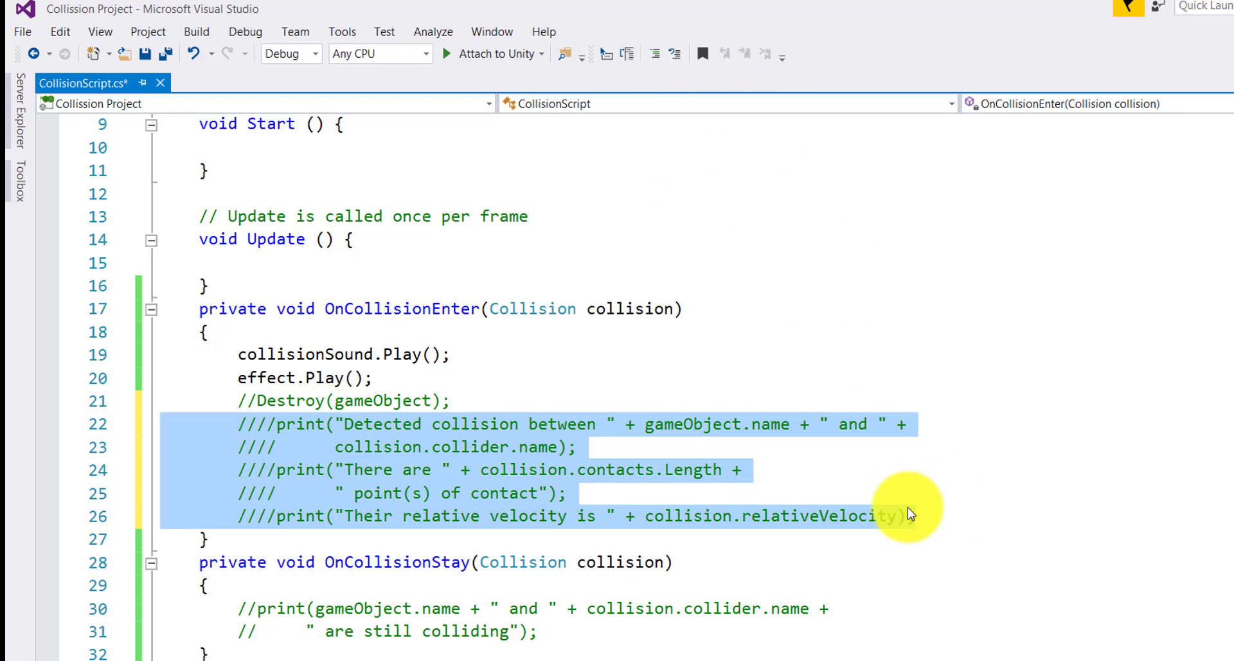
{"action": "left_click", "coordinate": [675, 54]}
{"action": "left_click", "coordinate": [675, 54]}
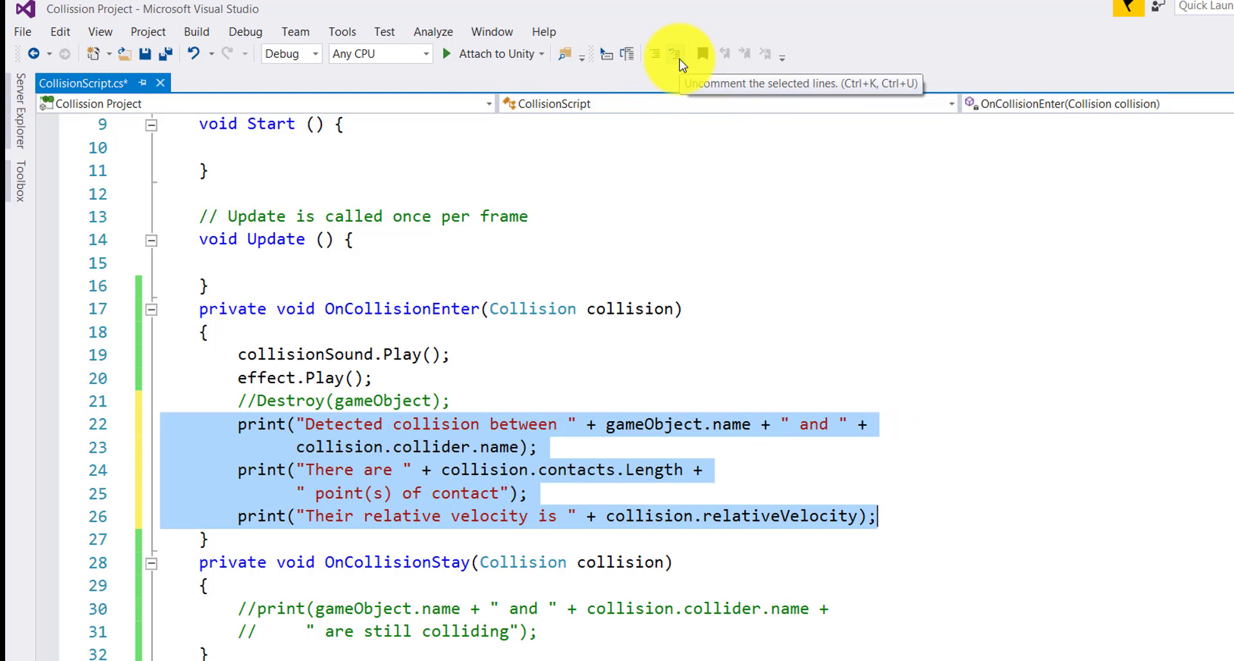
{"action": "left_click", "coordinate": [710, 470]}
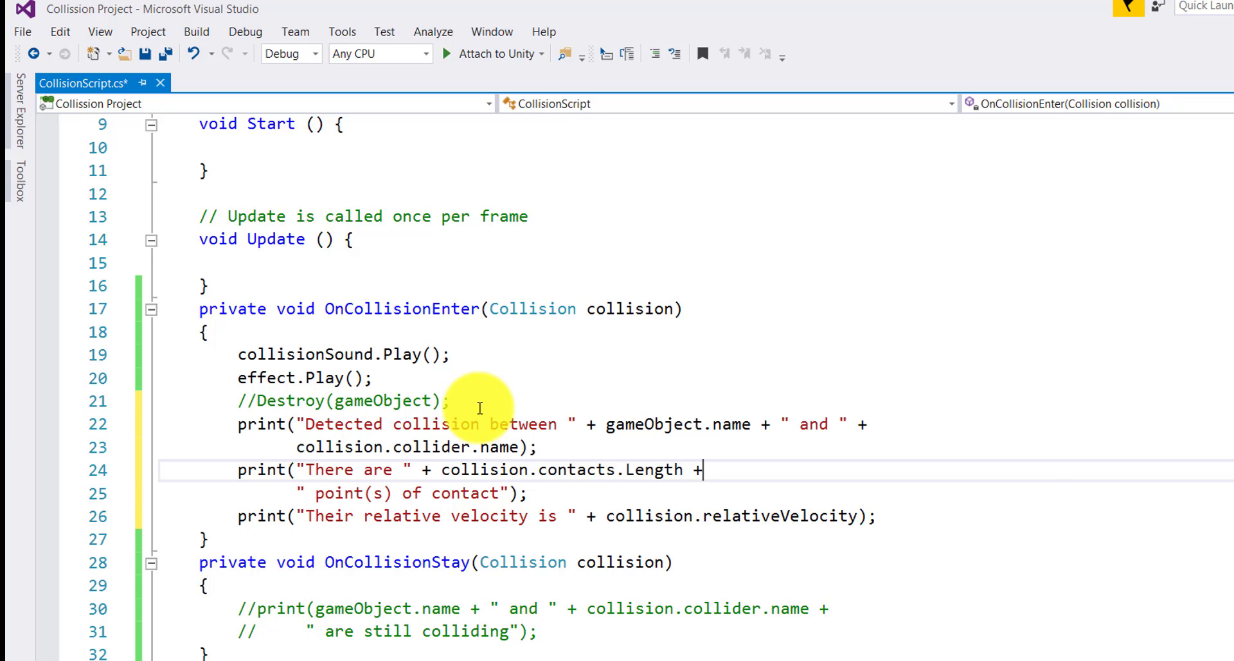
{"action": "left_click_drag", "start_coordinate": [606, 424], "coordinate": [709, 421]}
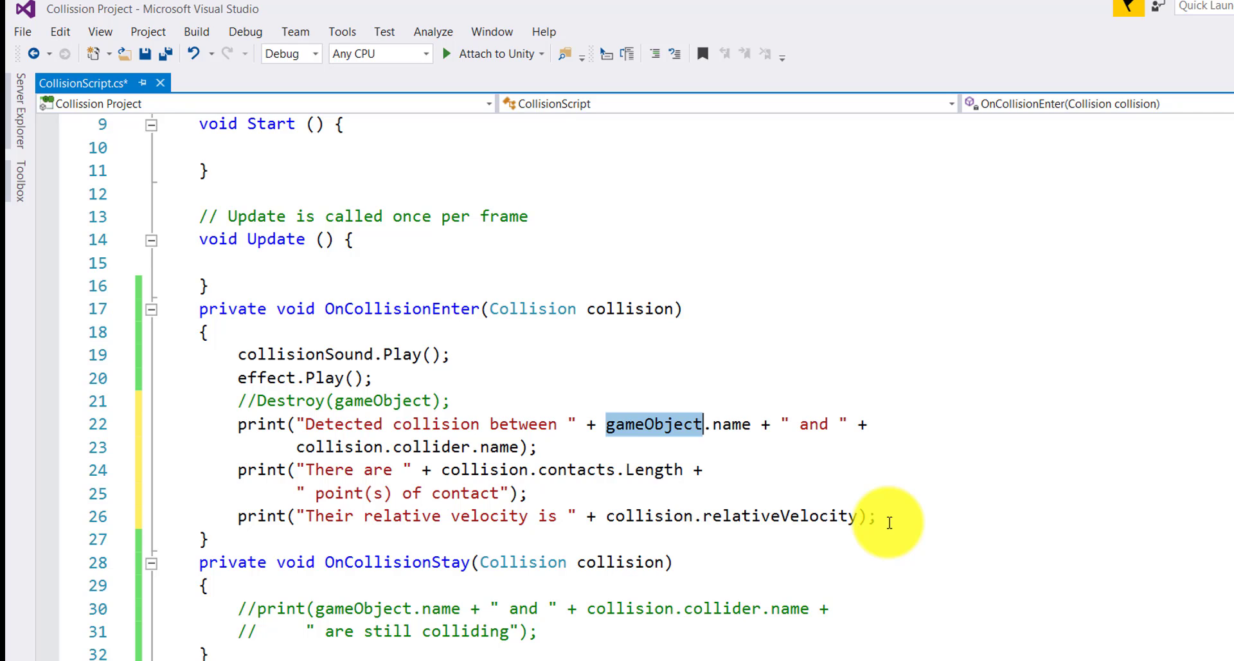
Examine the first OnCollisionEnter print statement, including its gameObject.name and collision.collider.name expressions
{"action": "double_click", "coordinate": [350, 445]}
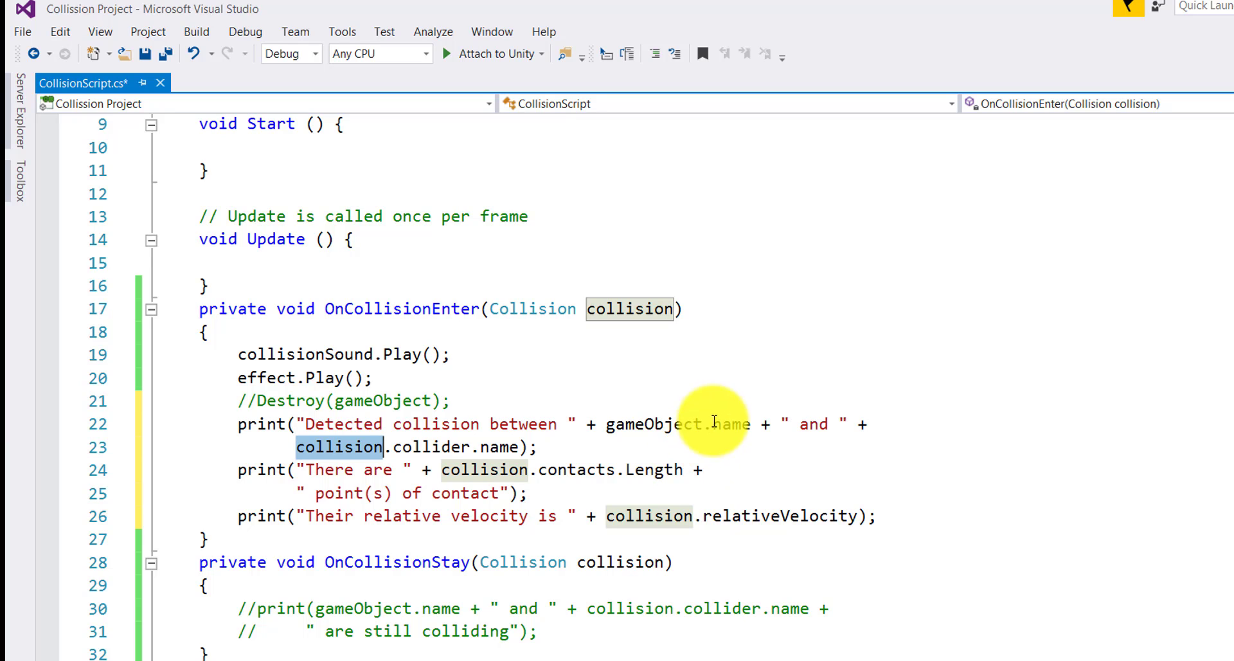
{"action": "double_click", "coordinate": [633, 424]}
{"action": "double_click", "coordinate": [720, 427]}
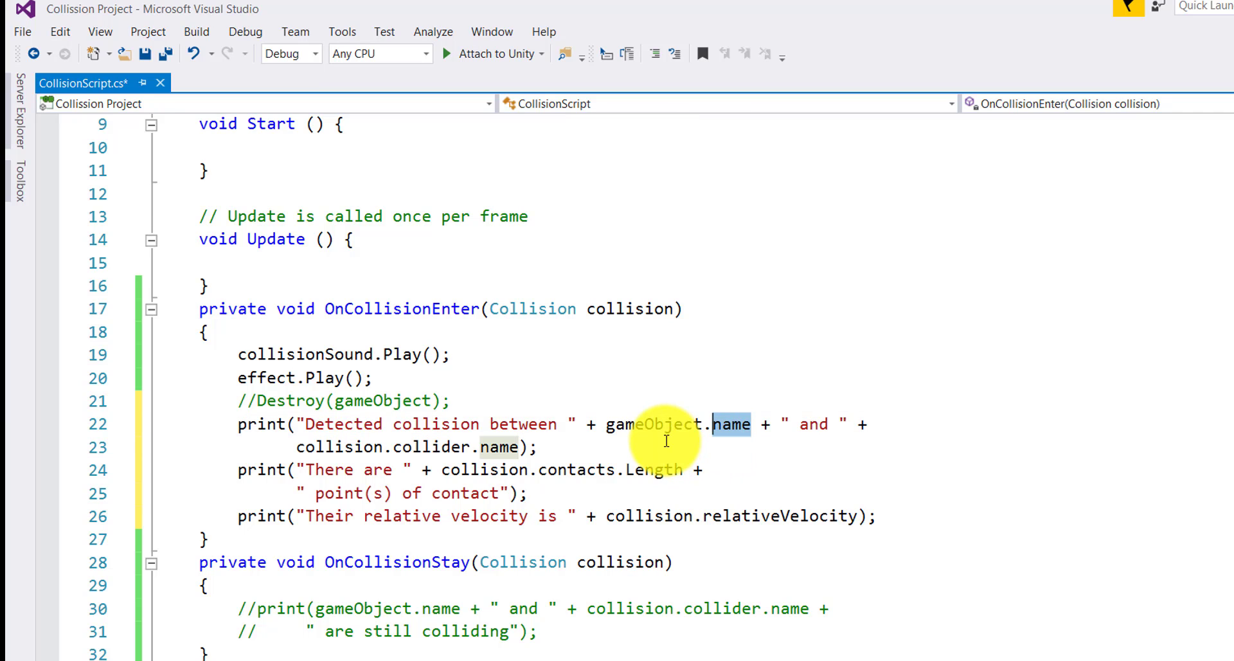
{"action": "left_click", "coordinate": [310, 447]}
{"action": "left_click", "coordinate": [431, 445]}
{"action": "double_click", "coordinate": [431, 446]}
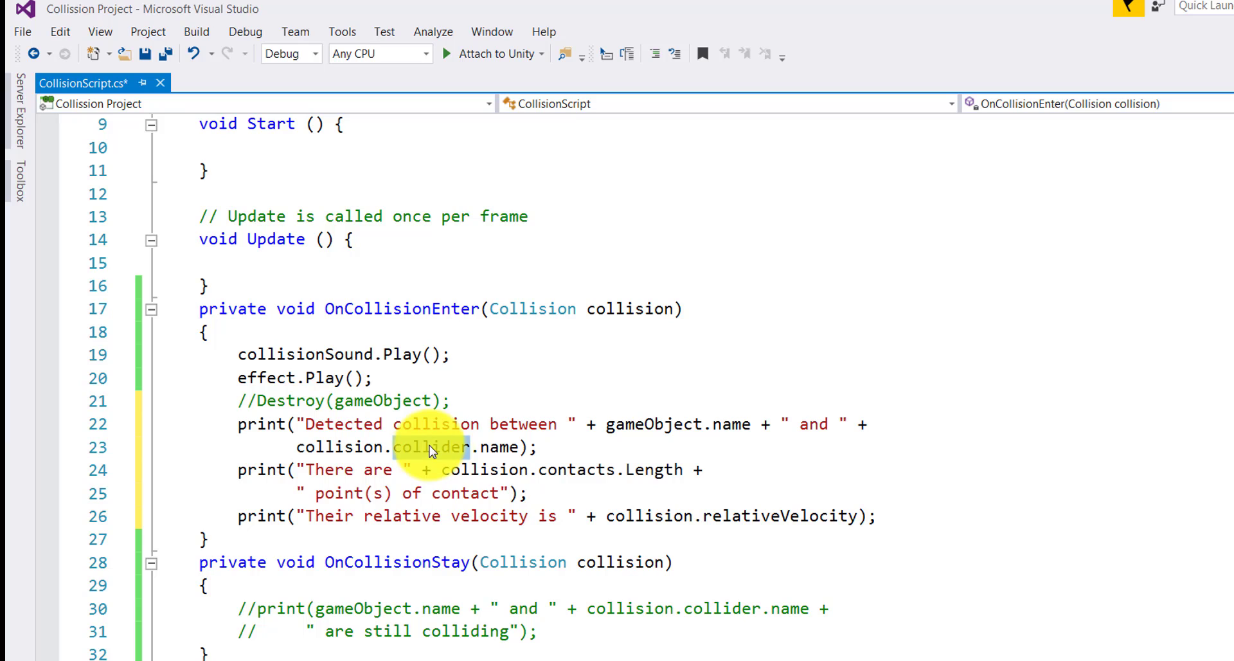
{"action": "double_click", "coordinate": [499, 447]}
{"action": "left_click", "coordinate": [550, 450]}
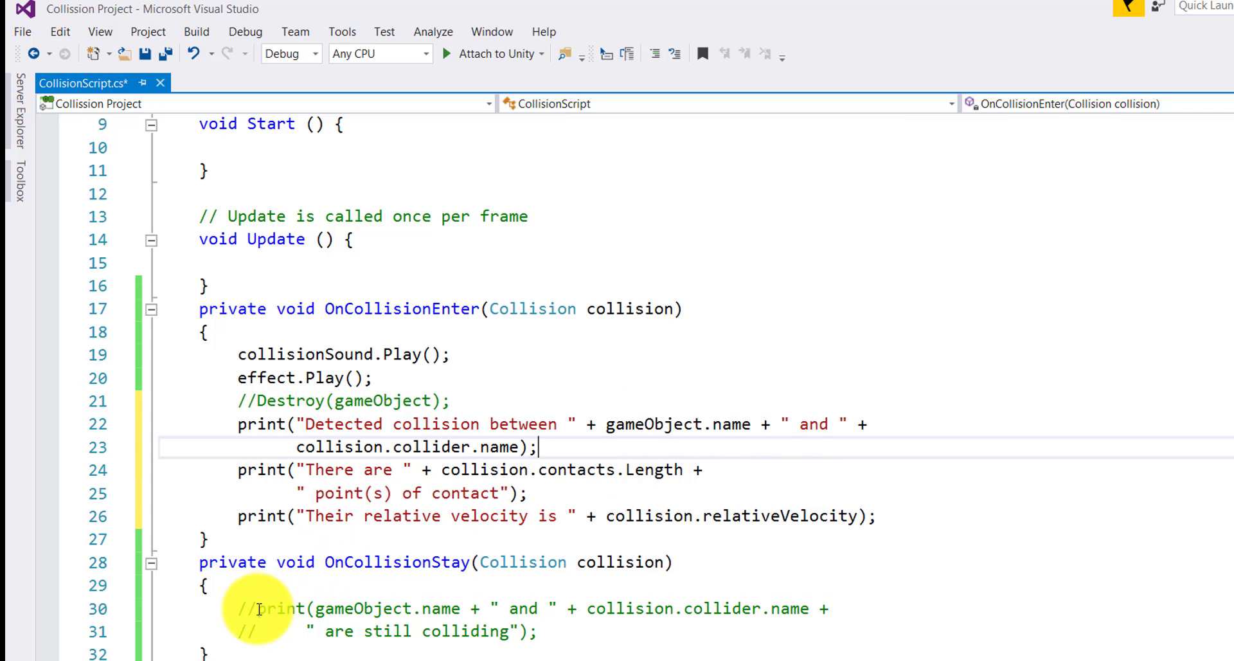
Uncomment the two-line "are still colliding" print statement in OnCollisionStay and save the script
{"action": "left_click", "coordinate": [239, 608]}
{"action": "key", "text": "Delete"}
{"action": "key", "text": "Delete"}
{"action": "key", "text": "Down"}
{"action": "key", "text": "Delete"}
{"action": "key", "text": "Delete"}
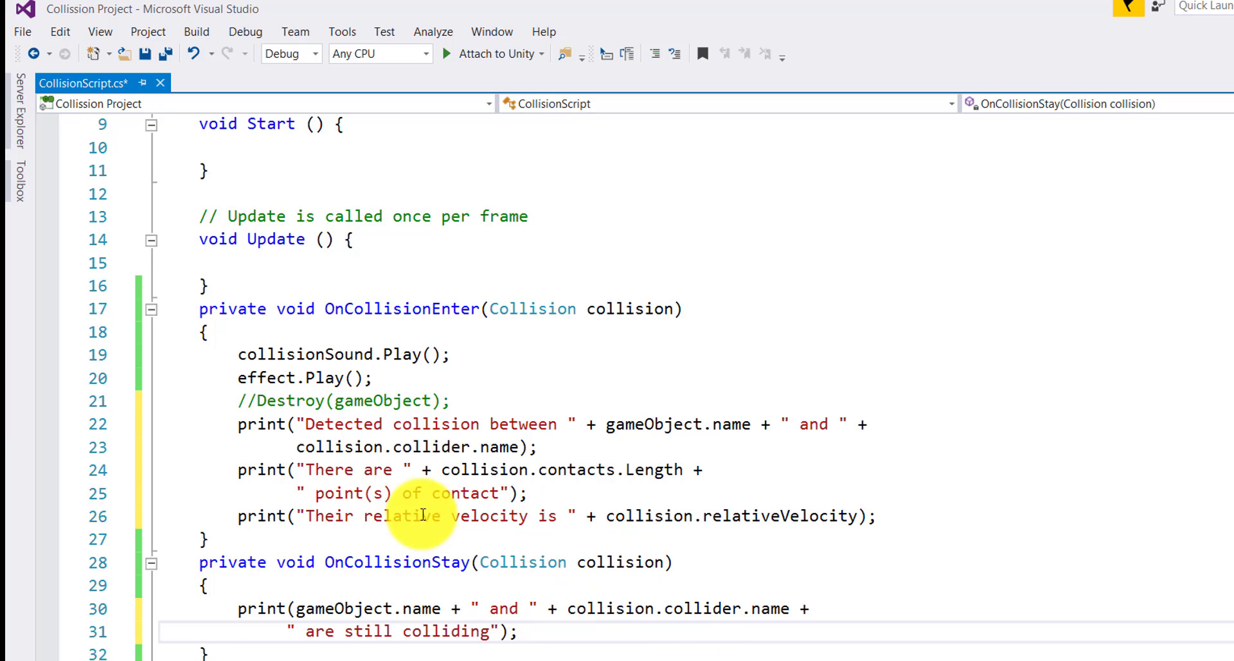
{"action": "key", "text": "ctrl+s"}
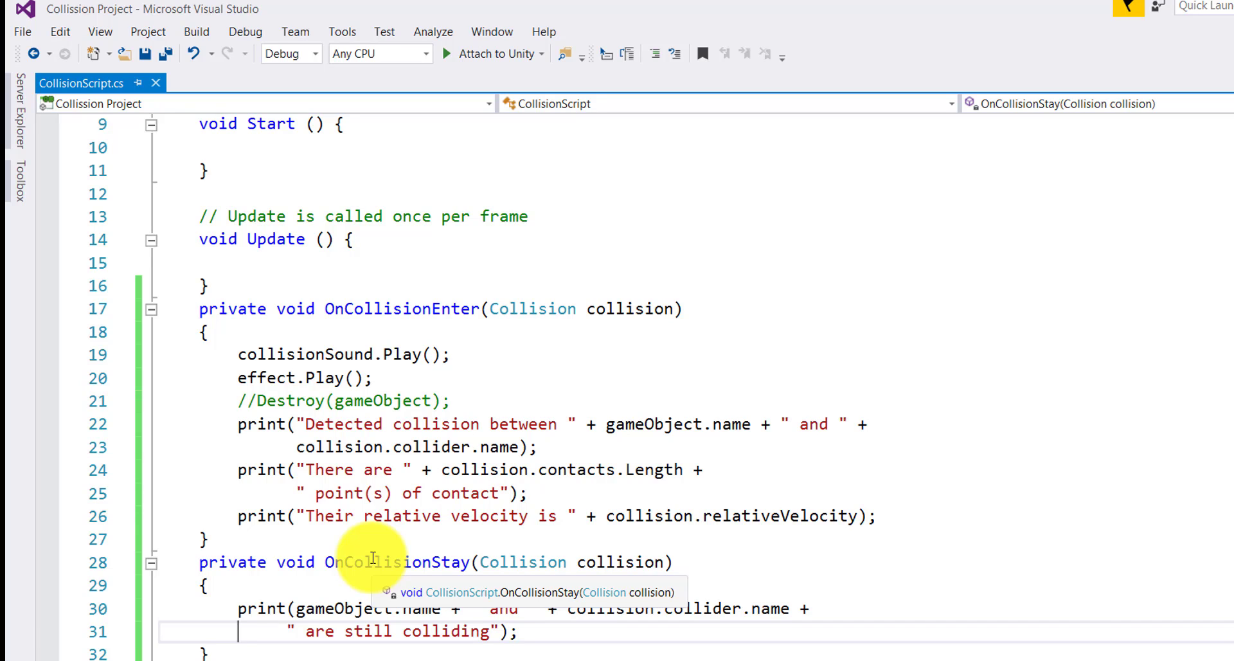
Switch to Unity, run the scene in play mode to check the printed collision messages in the Console, and stop it
{"action": "key", "text": "alt+Tab"}
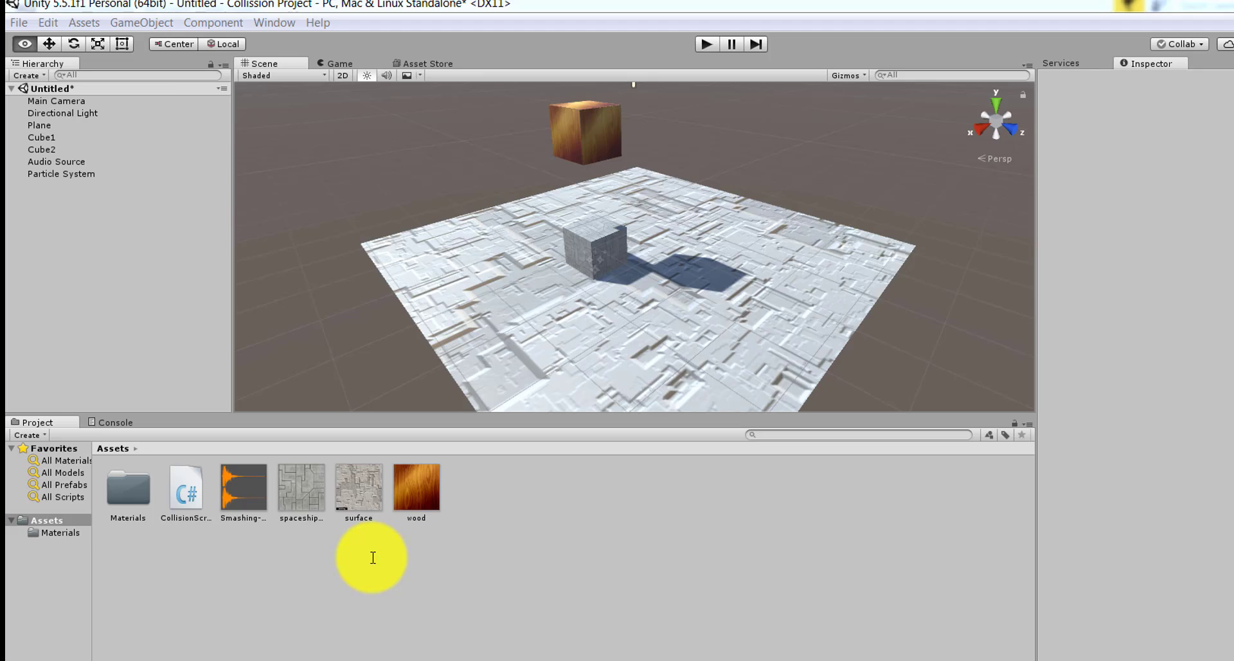
{"action": "left_click", "coordinate": [707, 45]}
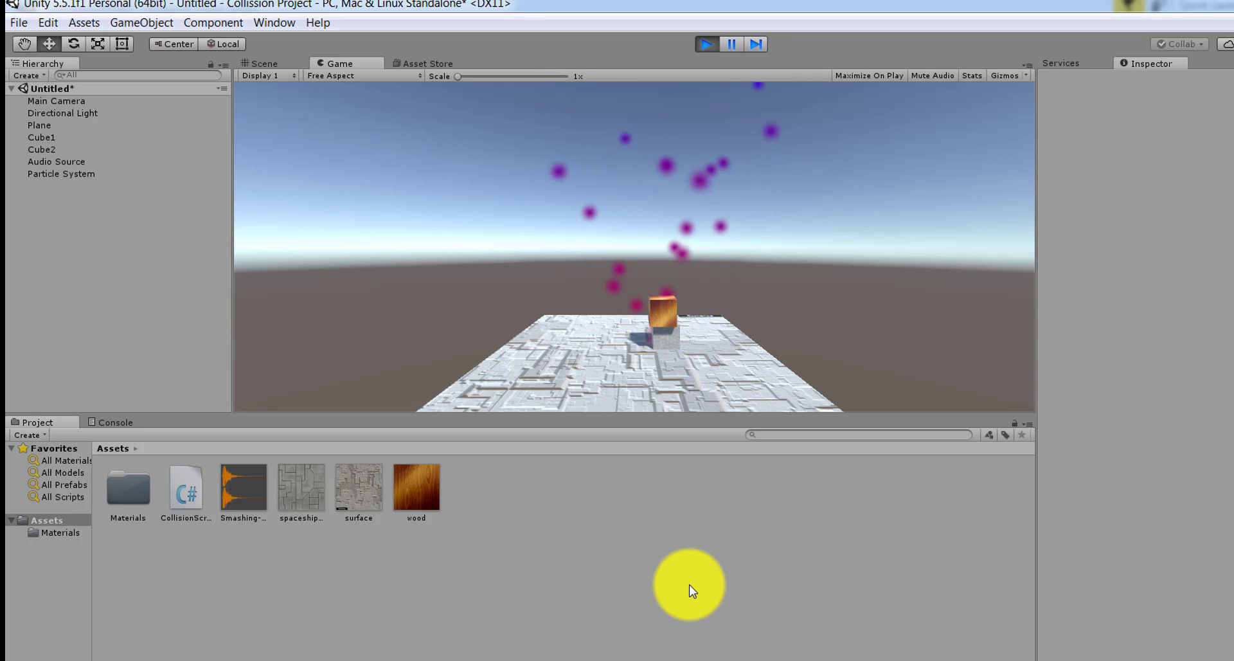
{"action": "left_click", "coordinate": [129, 423]}
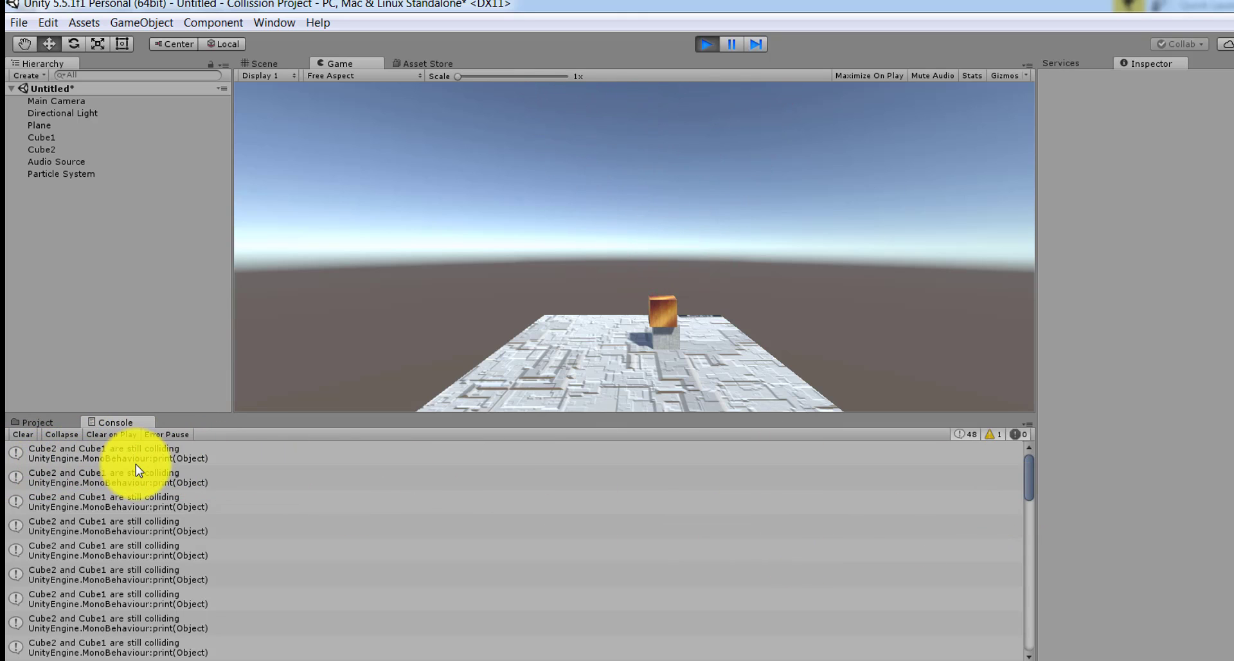
{"action": "left_click_drag", "start_coordinate": [1030, 475], "coordinate": [1055, 392]}
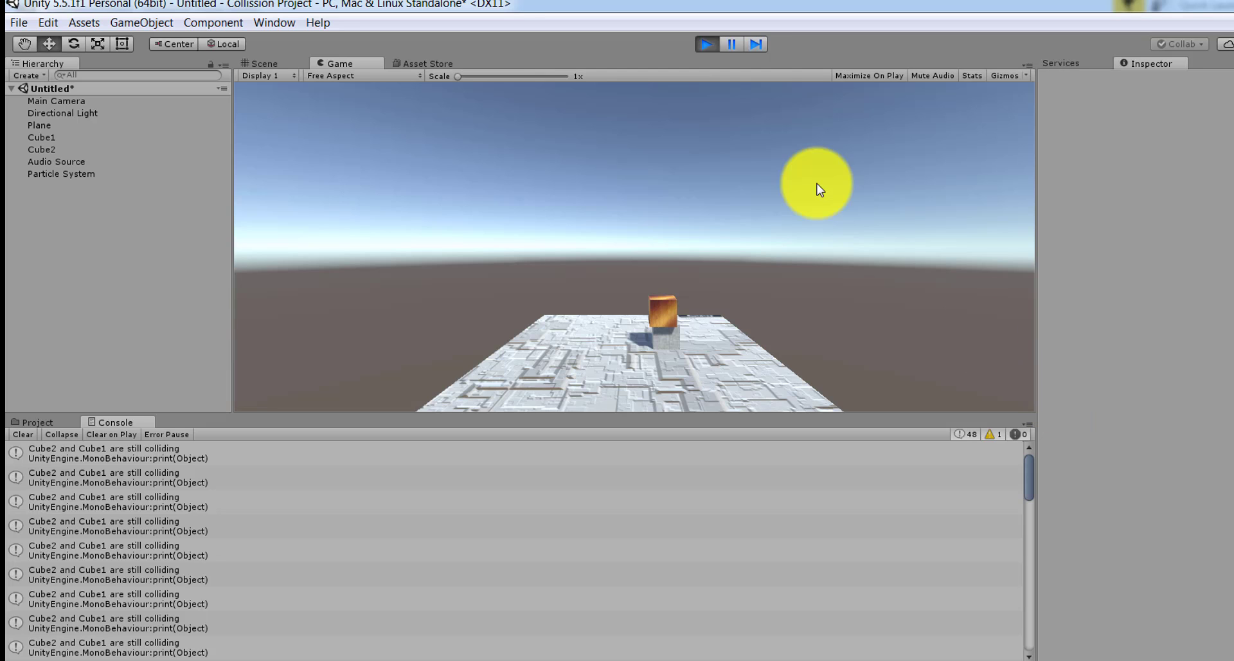
{"action": "left_click", "coordinate": [707, 44]}
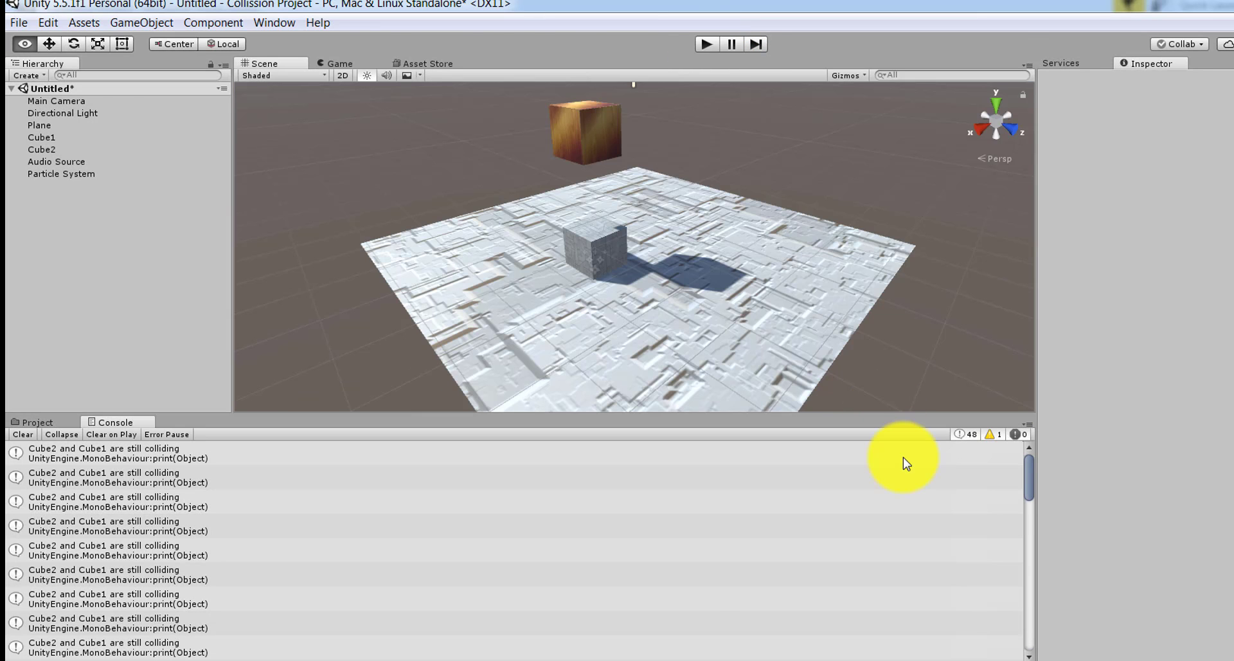
Switch to Visual Studio and comment out the two-line print statement in OnCollisionStay
{"action": "key", "text": "alt+Tab"}
{"action": "left_click_drag", "start_coordinate": [238, 608], "coordinate": [556, 626]}
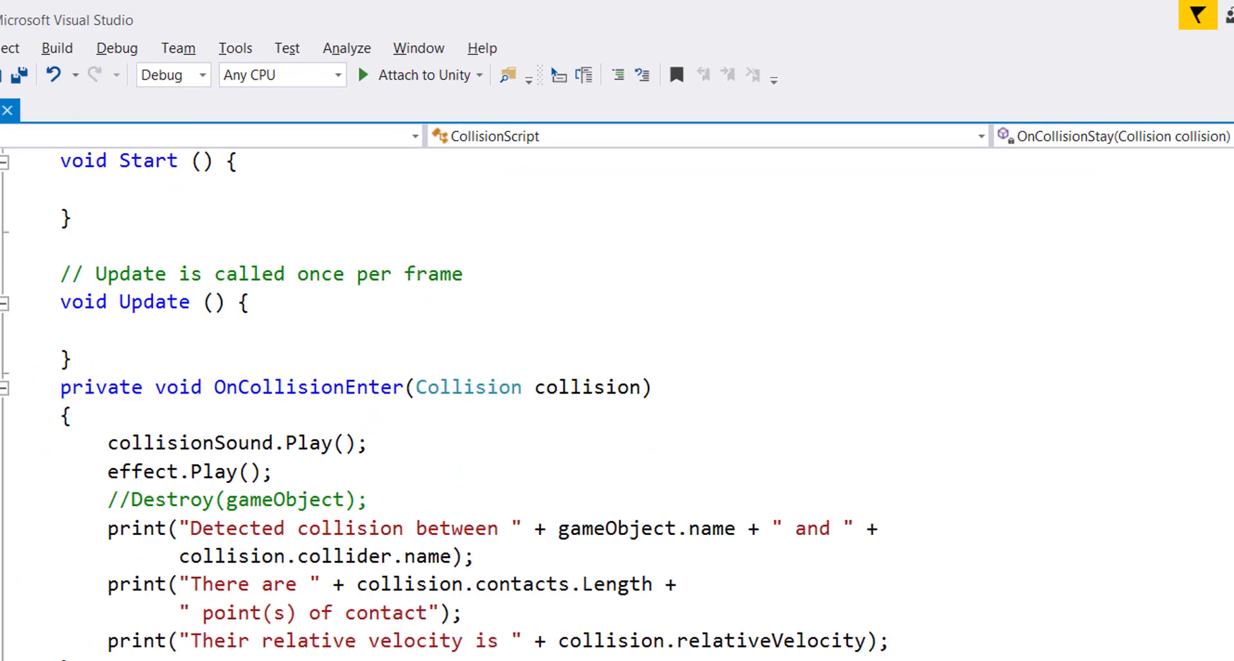
{"action": "key", "text": "ctrl+k"}
{"action": "key", "text": "ctrl+c"}
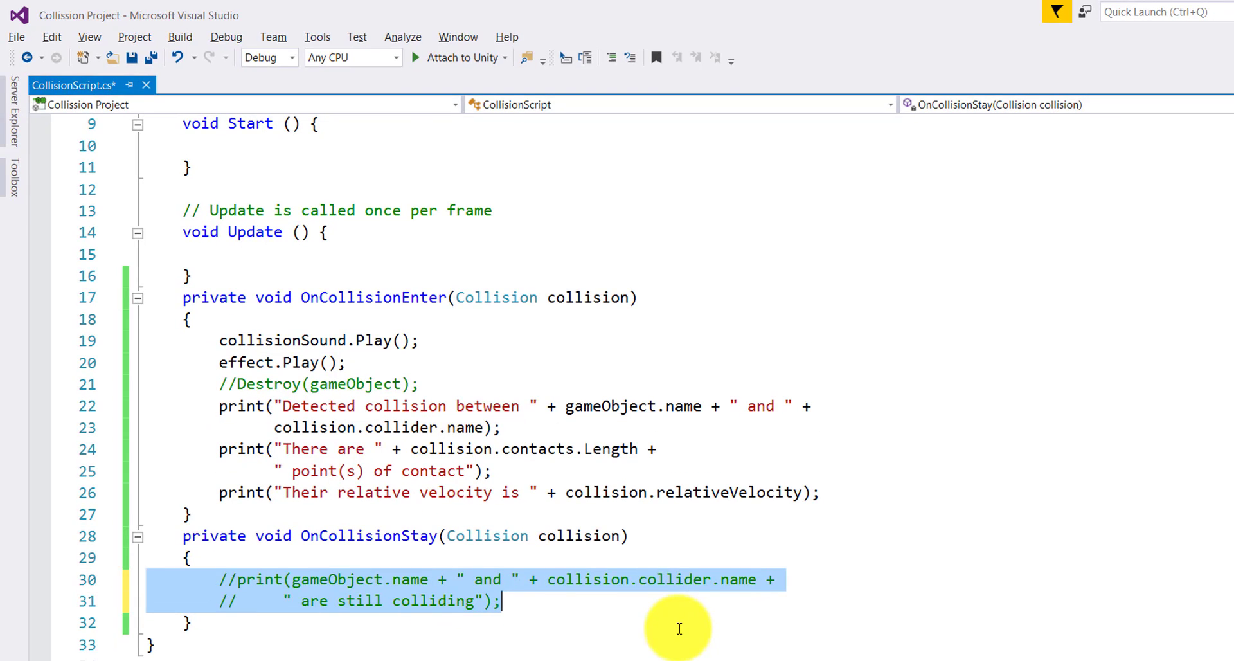
{"action": "key", "text": "ctrl+k"}
{"action": "key", "text": "ctrl+u"}
{"action": "key", "text": "ctrl+k"}
{"action": "key", "text": "ctrl+c"}
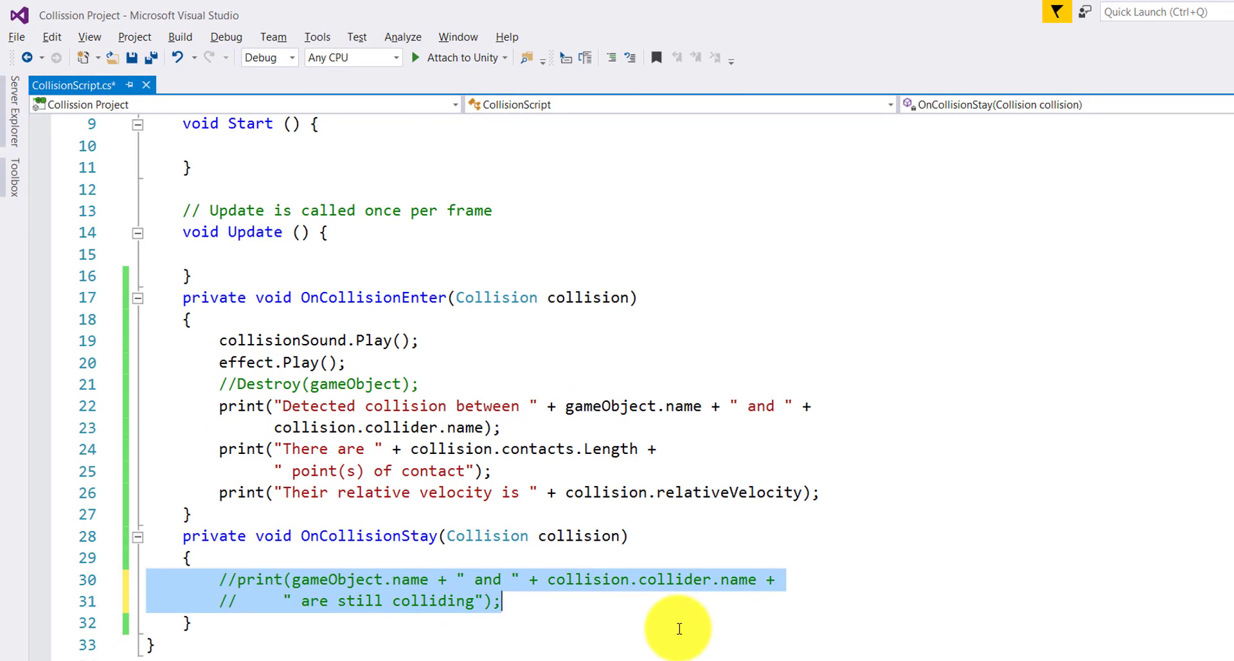
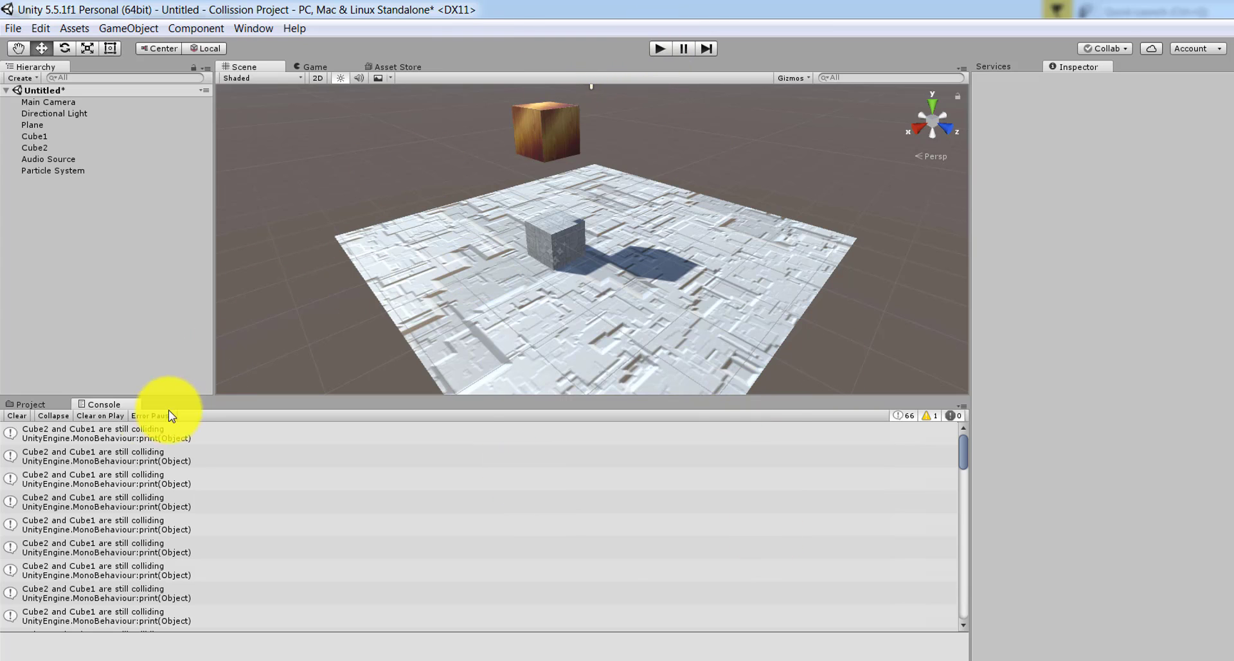
Run the Unity scene with a cleared Console to read the printed collision details, stop it and select Cube2
{"action": "left_click", "coordinate": [18, 415]}
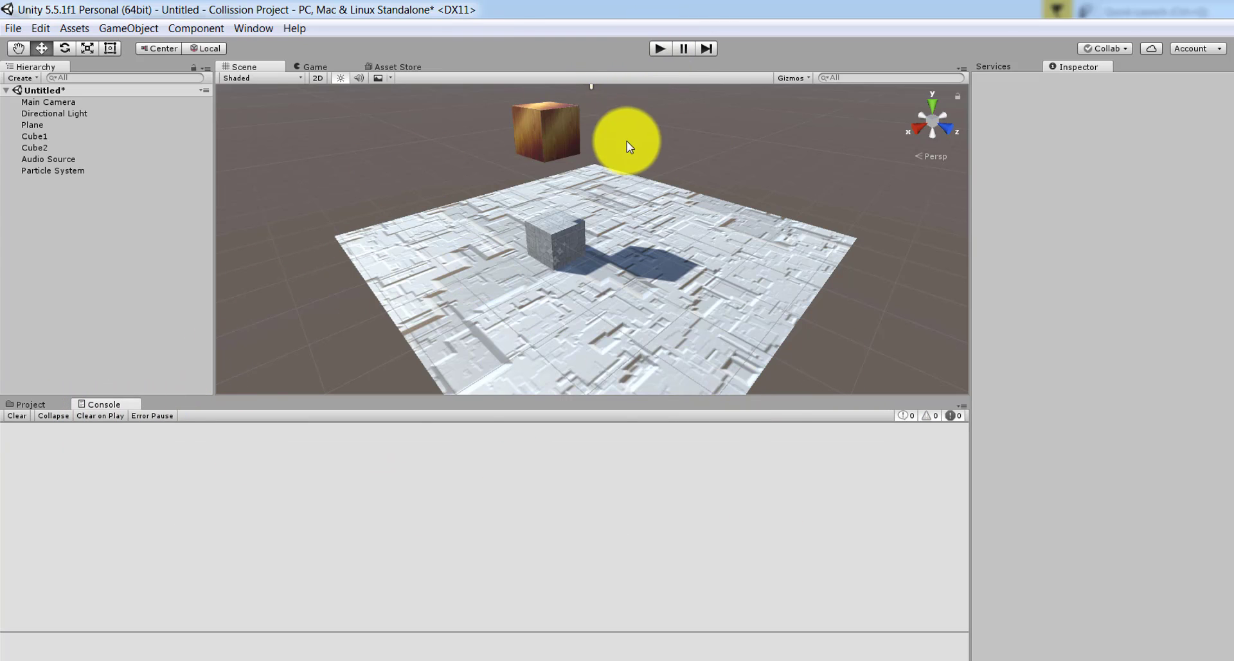
{"action": "left_click", "coordinate": [660, 49]}
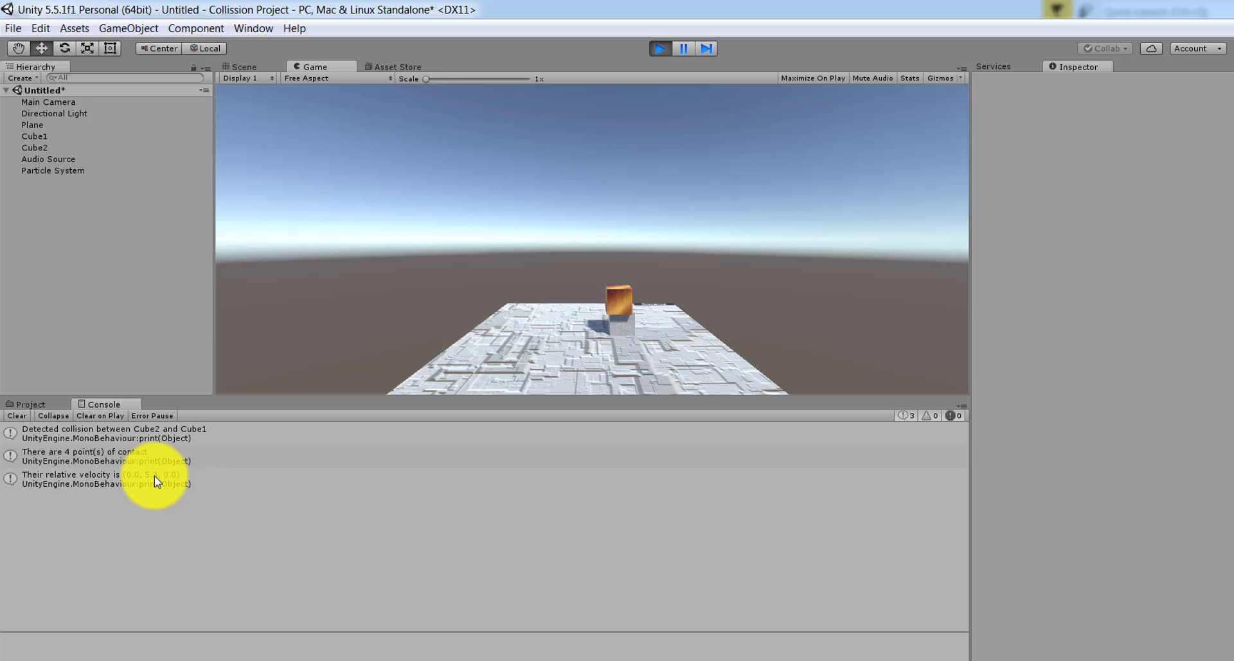
{"action": "left_click", "coordinate": [662, 50]}
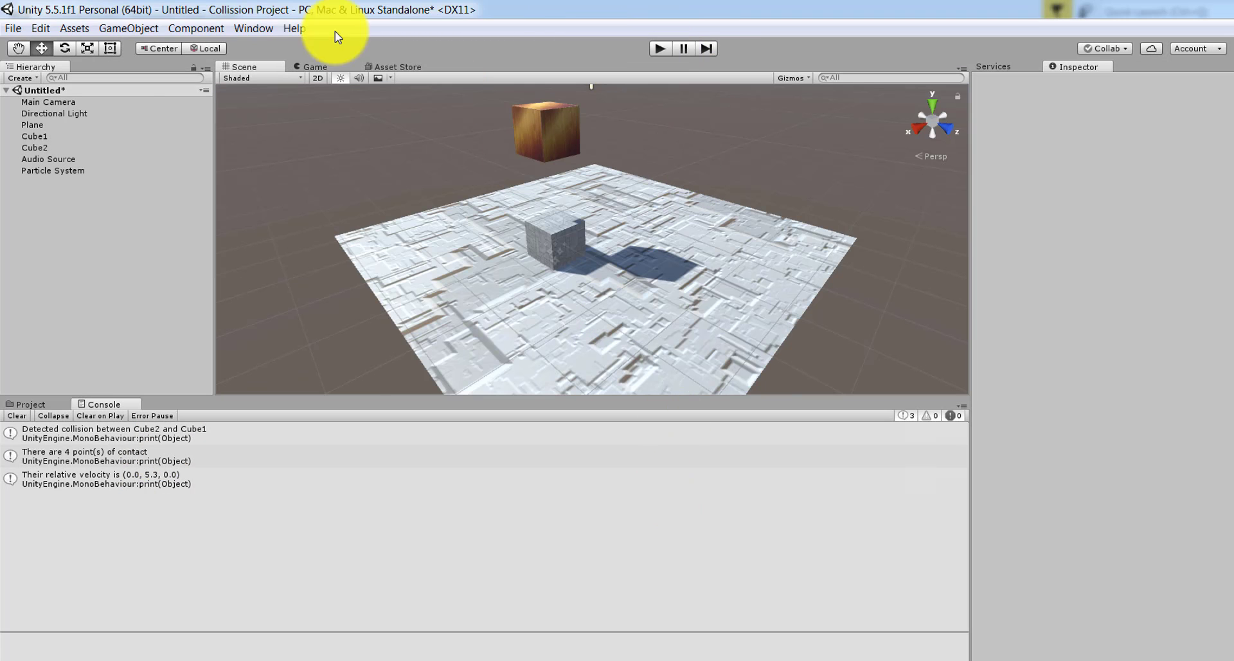
{"action": "left_click", "coordinate": [35, 158]}
{"action": "left_click", "coordinate": [34, 149]}
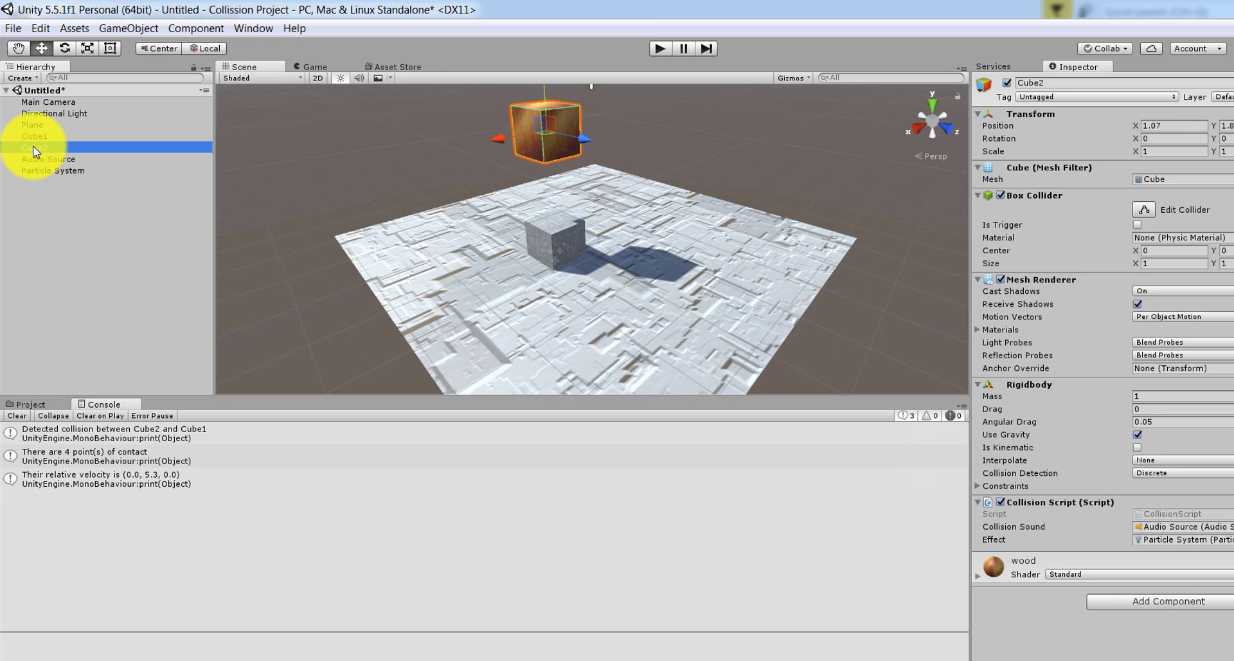
Switch to Visual Studio and comment out all the print statements in OnCollisionEnter
{"action": "key", "text": "alt+Tab"}
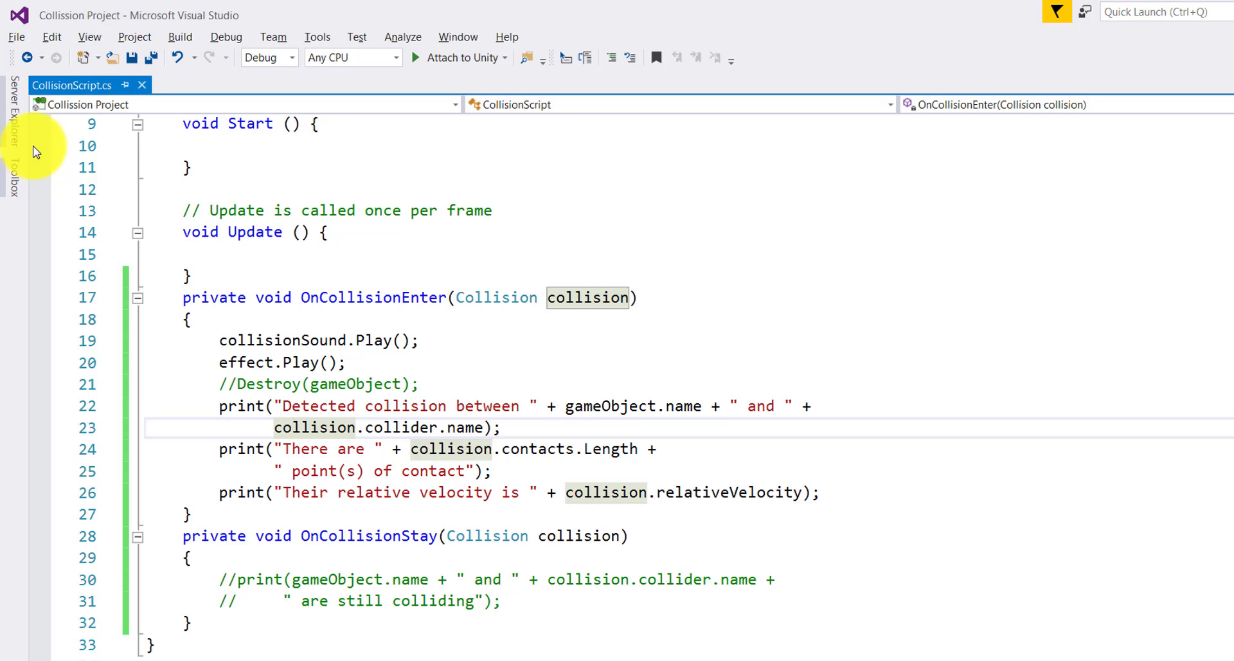
{"action": "left_click_drag", "start_coordinate": [212, 406], "coordinate": [900, 494]}
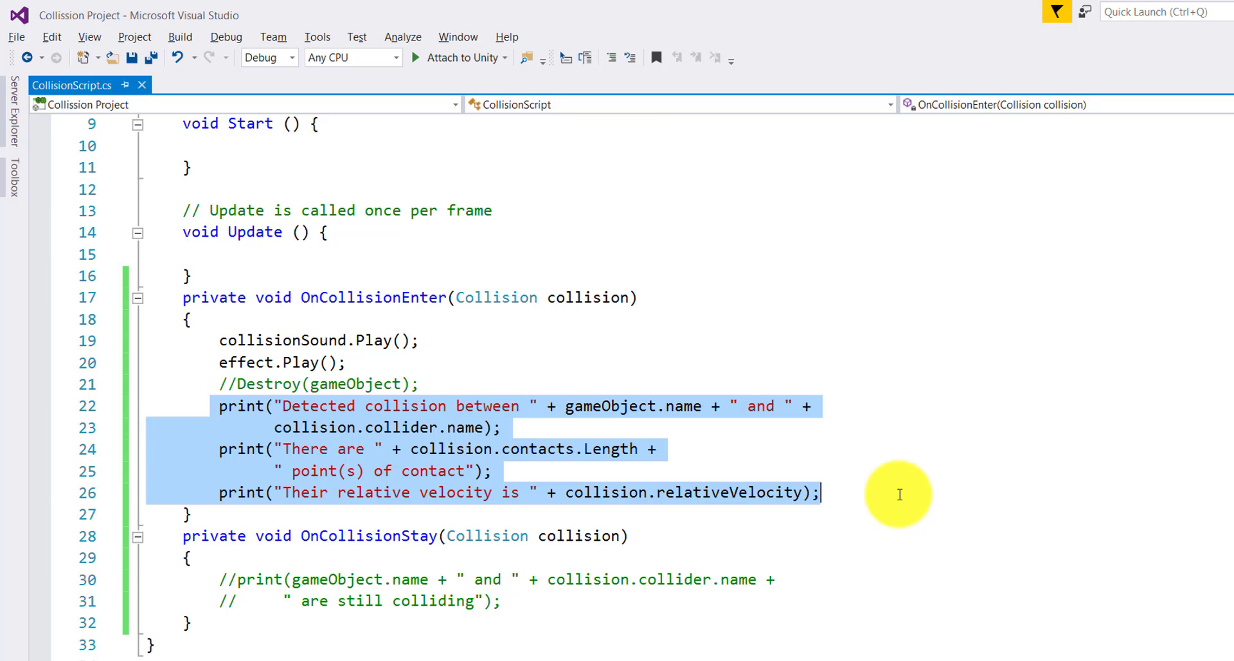
{"action": "key", "text": "ctrl+k"}
{"action": "key", "text": "ctrl+c"}
Uncomment the Destroy(gameObject) line in OnCollisionEnter and save the script
{"action": "left_click_drag", "start_coordinate": [217, 384], "coordinate": [487, 394]}
{"action": "left_click", "coordinate": [487, 393]}
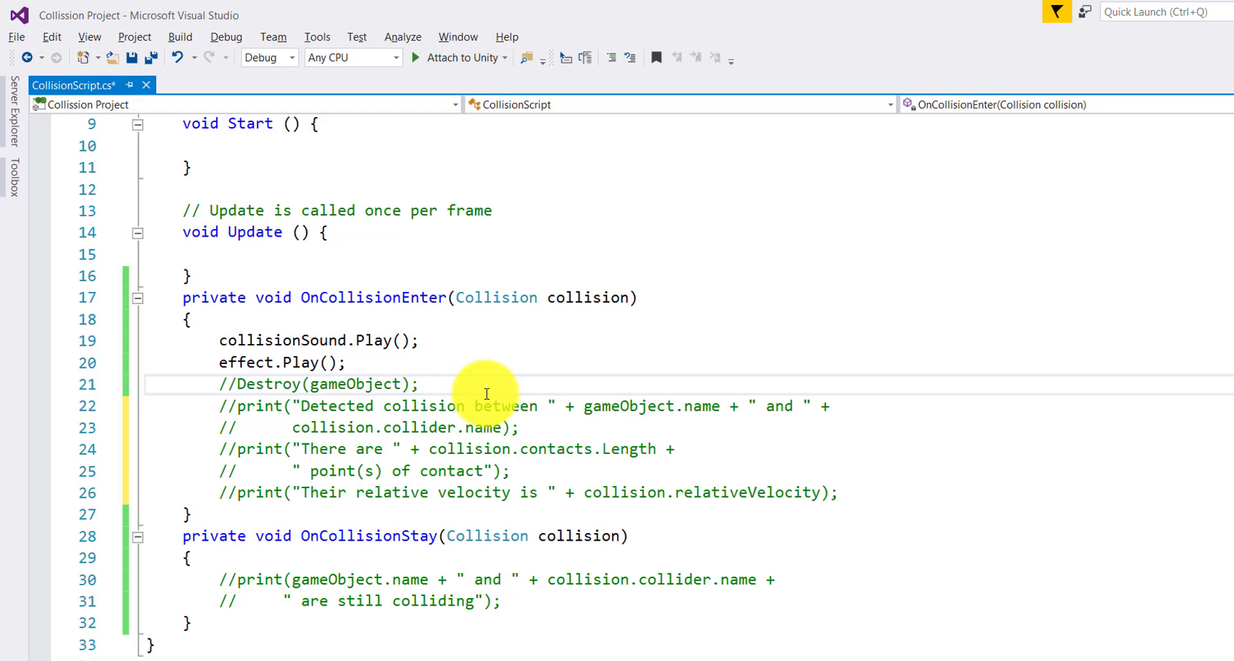
{"action": "key", "text": "ctrl+k"}
{"action": "key", "text": "ctrl+u"}
{"action": "key", "text": "ctrl+s"}
Switch to Unity and run the scene in play mode to test the Destroy(gameObject) call on collision
{"action": "key", "text": "alt+Tab"}
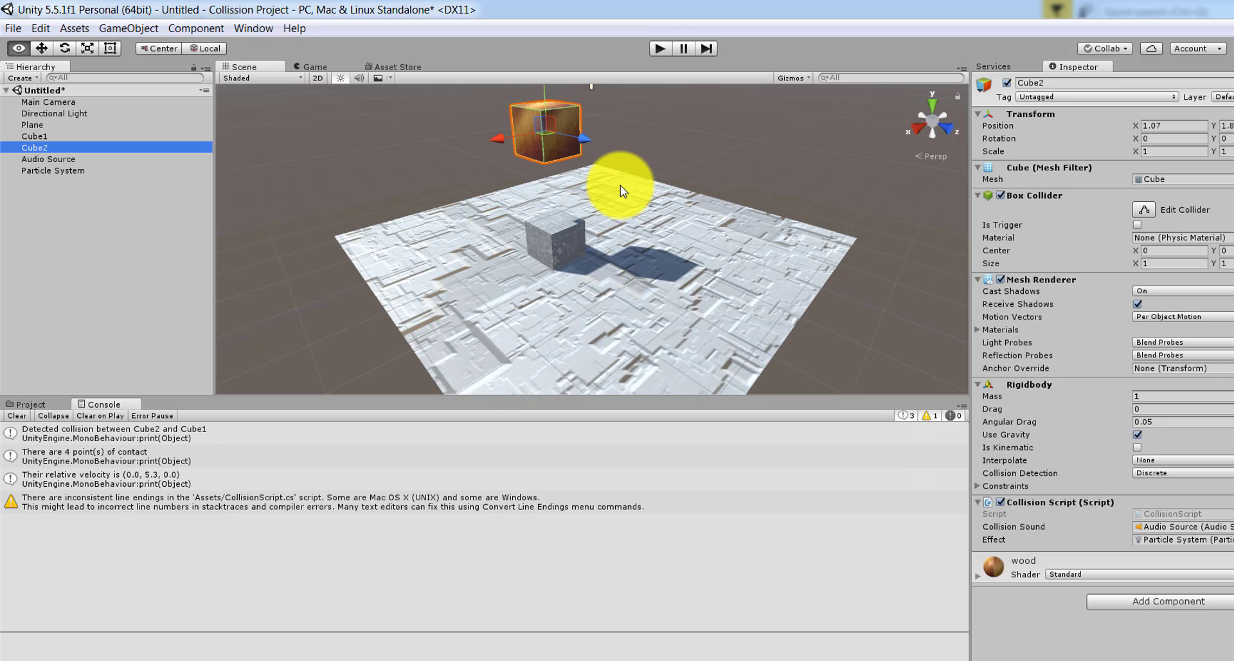
{"action": "left_click", "coordinate": [660, 48]}
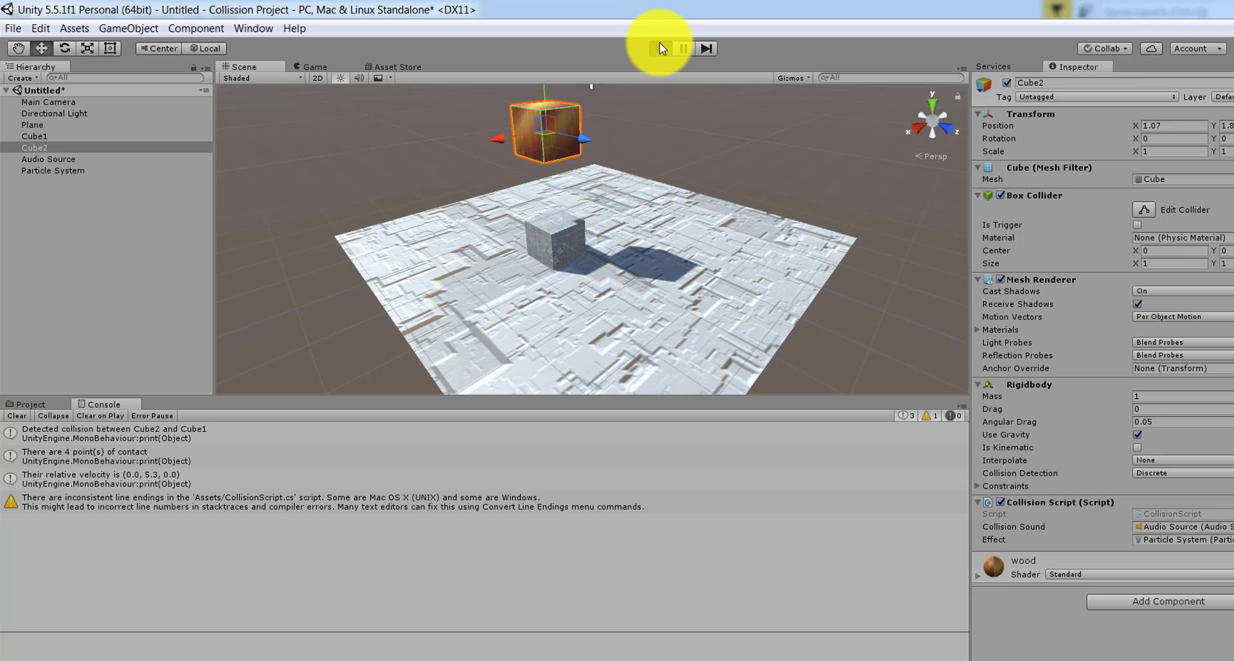